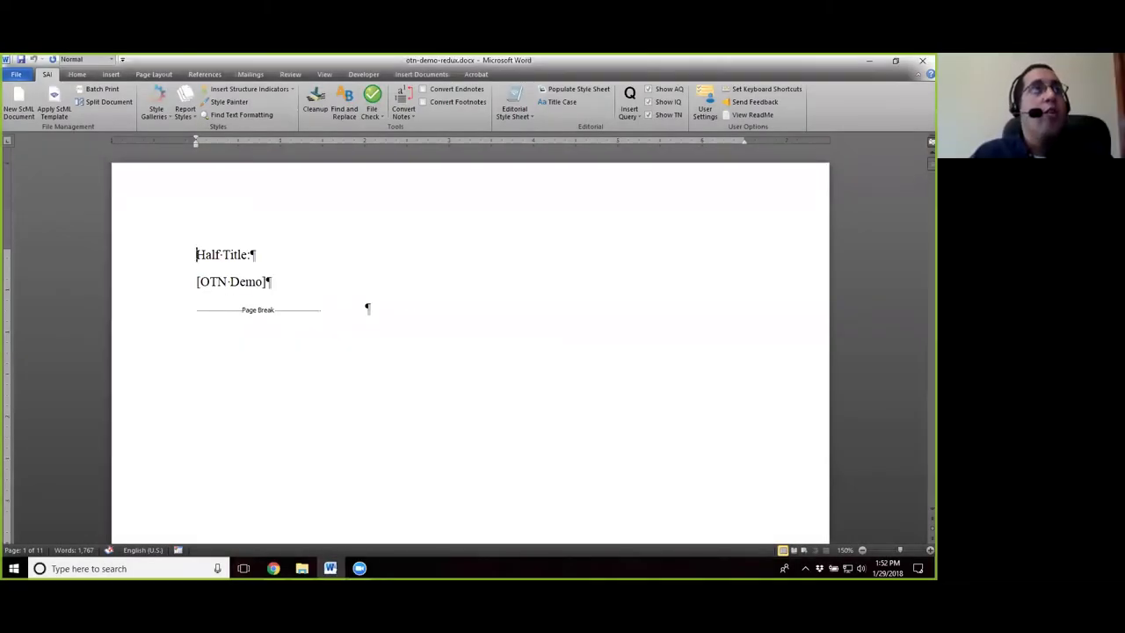
Apply the ScML template to the document without associating its existing styles with ScML styles.
{"action": "left_click", "coordinate": [273, 568]}
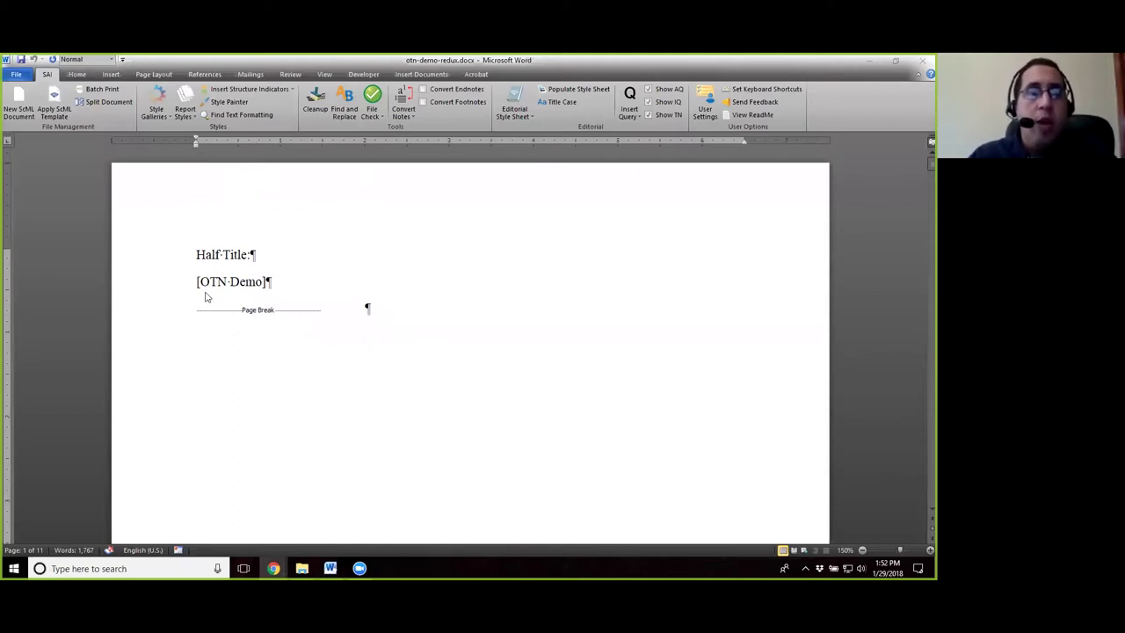
{"action": "left_click", "coordinate": [50, 77]}
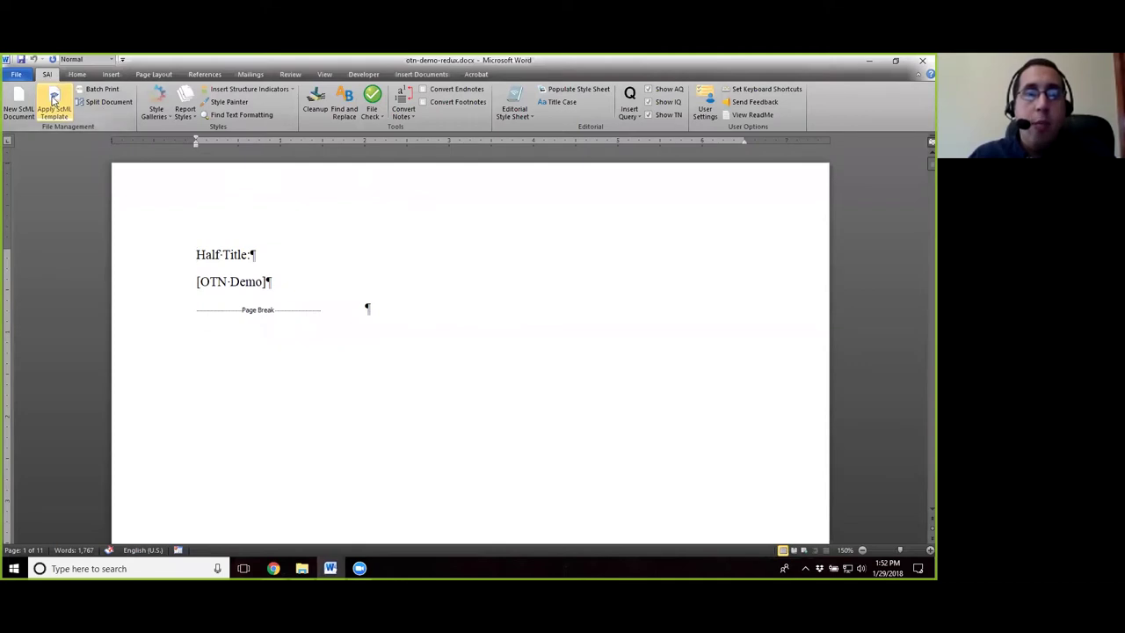
{"action": "left_click", "coordinate": [53, 100]}
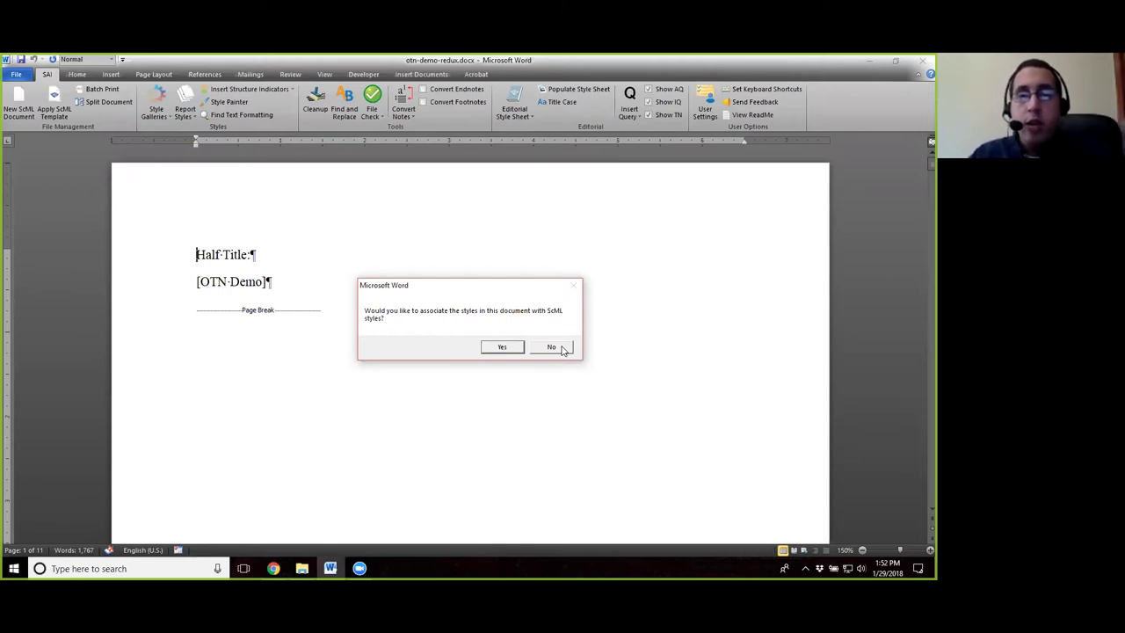
{"action": "left_click", "coordinate": [551, 347]}
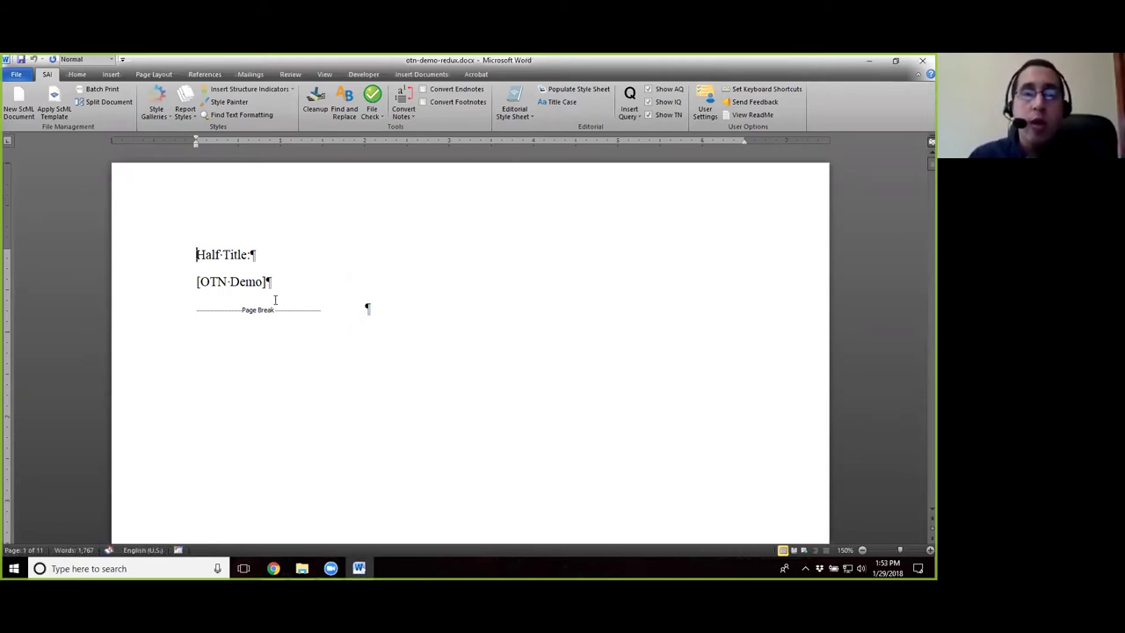
Find and select the photo of the two cats above the Attack caption on page 9.
{"action": "key", "text": "End"}
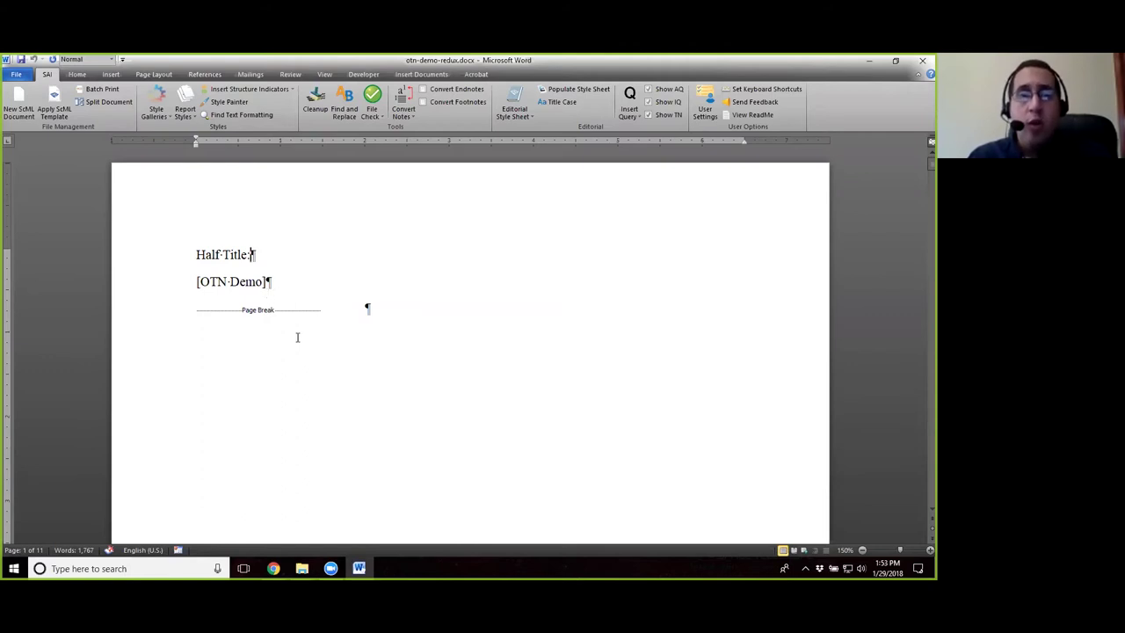
{"action": "scroll", "coordinate": [920, 207], "scroll_direction": "down", "scroll_amount": 10}
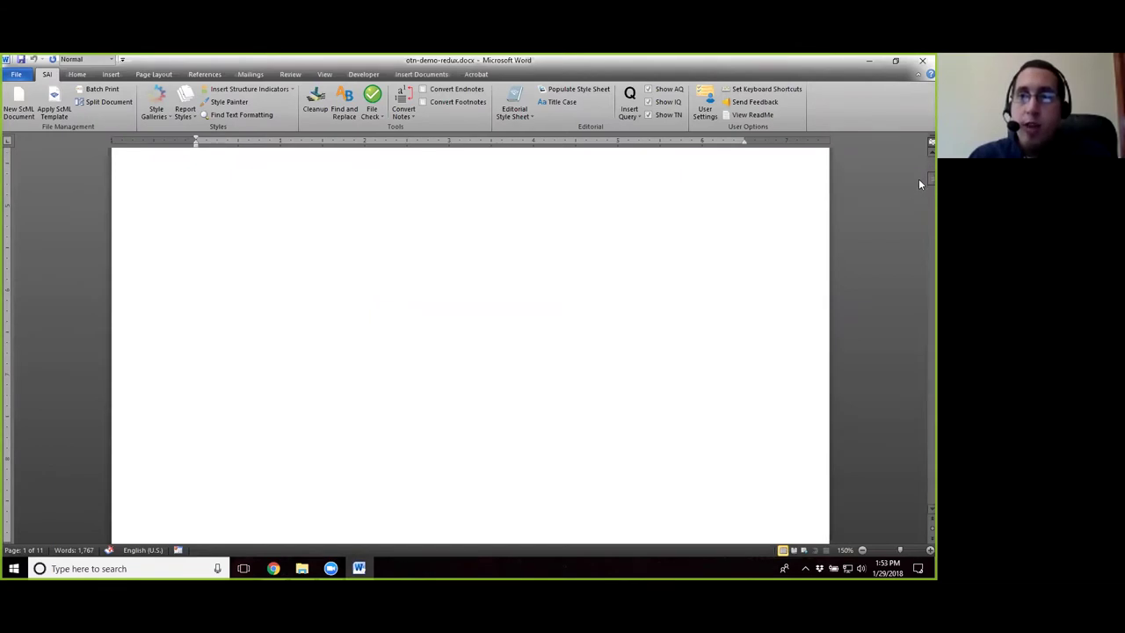
{"action": "left_click_drag", "start_coordinate": [919, 181], "coordinate": [920, 435]}
{"action": "left_click", "coordinate": [468, 375]}
{"action": "left_click", "coordinate": [487, 354]}
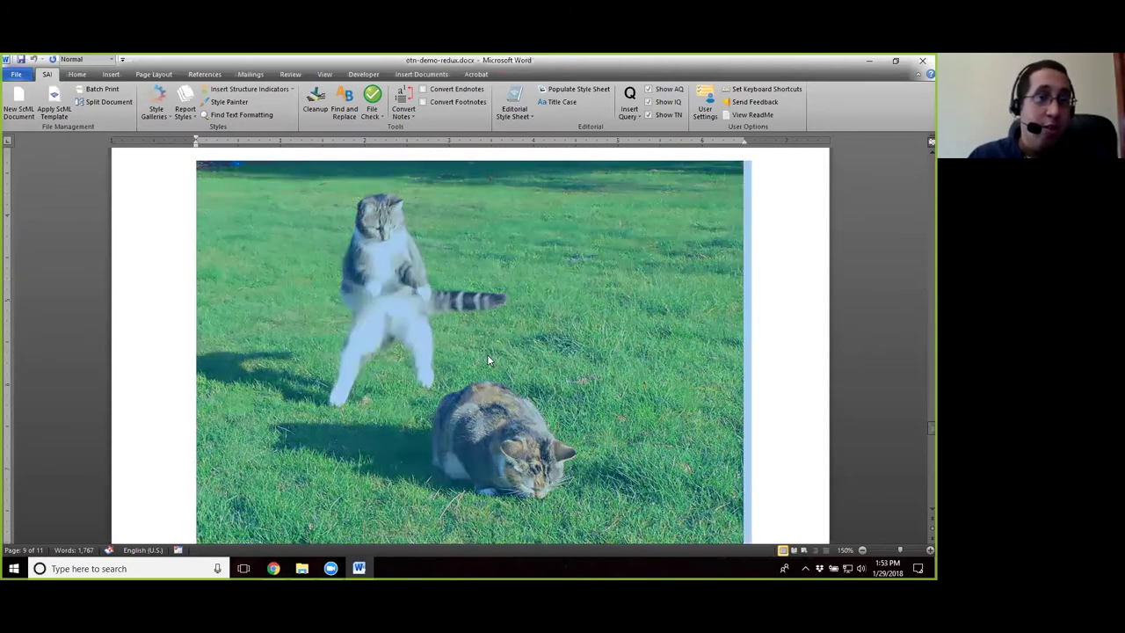
{"action": "left_click", "coordinate": [490, 337]}
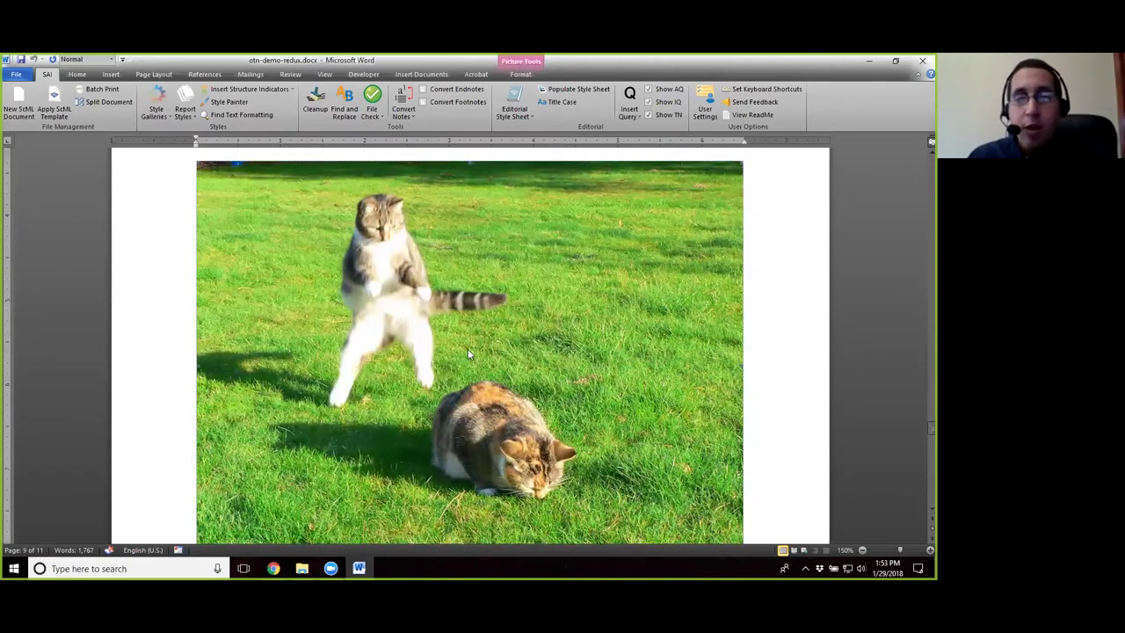
{"action": "scroll", "coordinate": [461, 375], "scroll_direction": "down", "scroll_amount": 1}
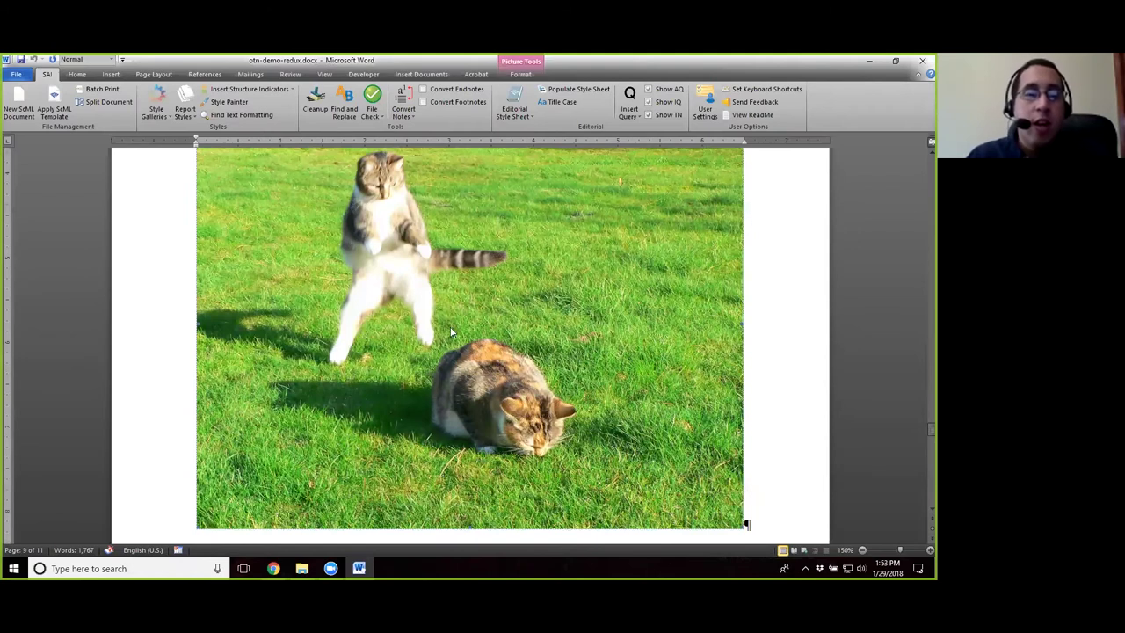
{"action": "scroll", "coordinate": [457, 342], "scroll_direction": "down", "scroll_amount": 2}
{"action": "scroll", "coordinate": [451, 343], "scroll_direction": "up", "scroll_amount": 1}
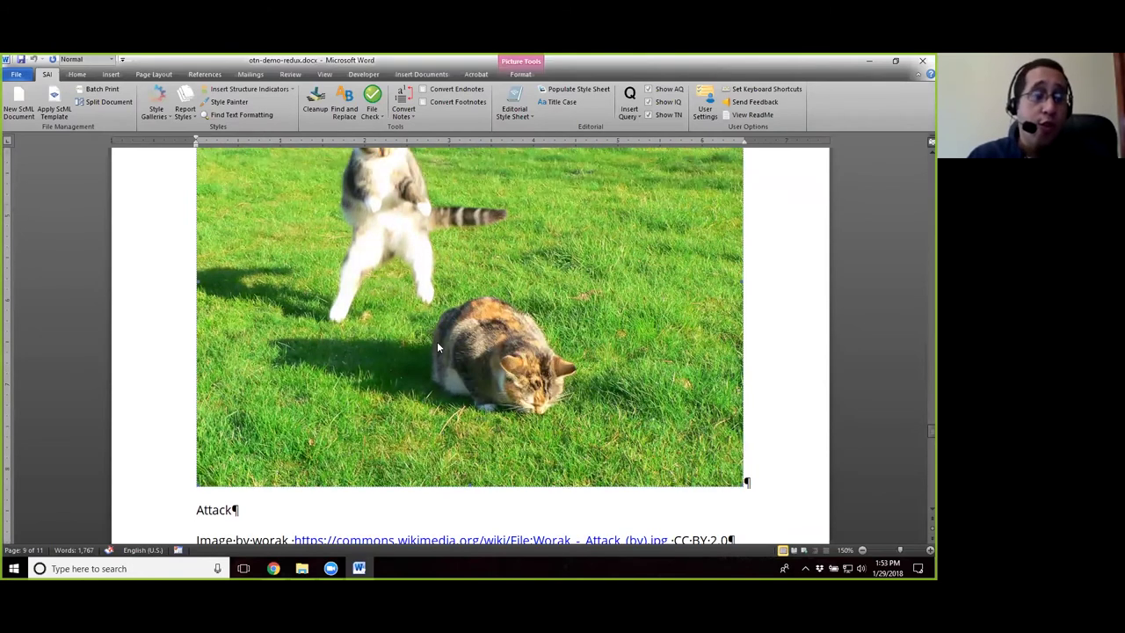
{"action": "scroll", "coordinate": [564, 321], "scroll_direction": "up", "scroll_amount": 1}
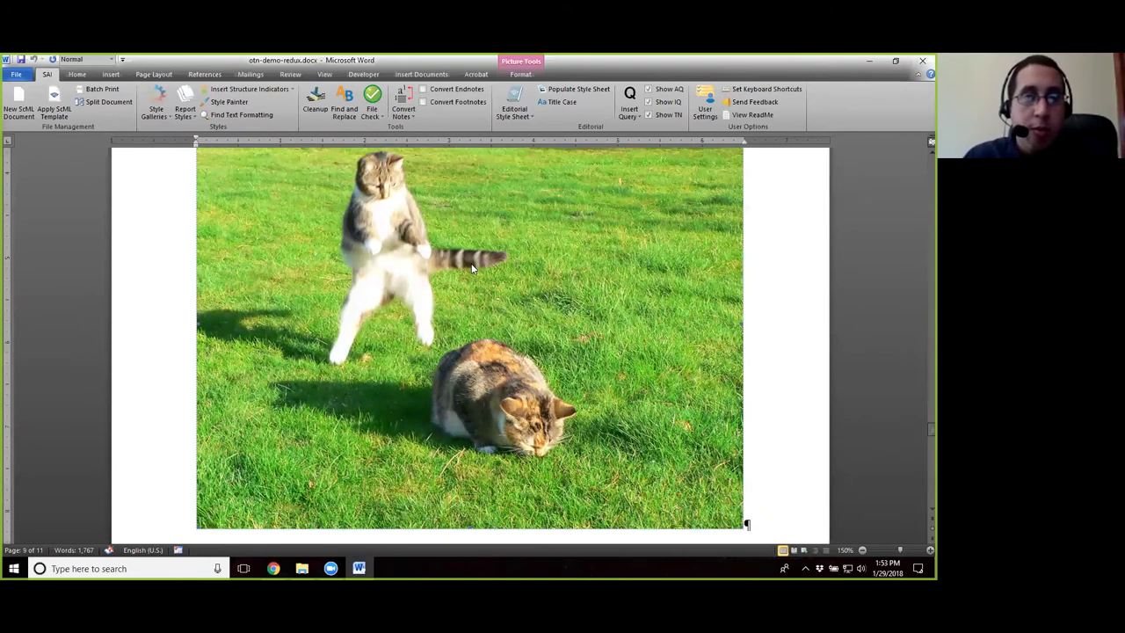
Save the selected cat photo as otn-demo-fig01.jpg in the Desktop folder otn-comp, replacing the existing file.
{"action": "right_click", "coordinate": [539, 287]}
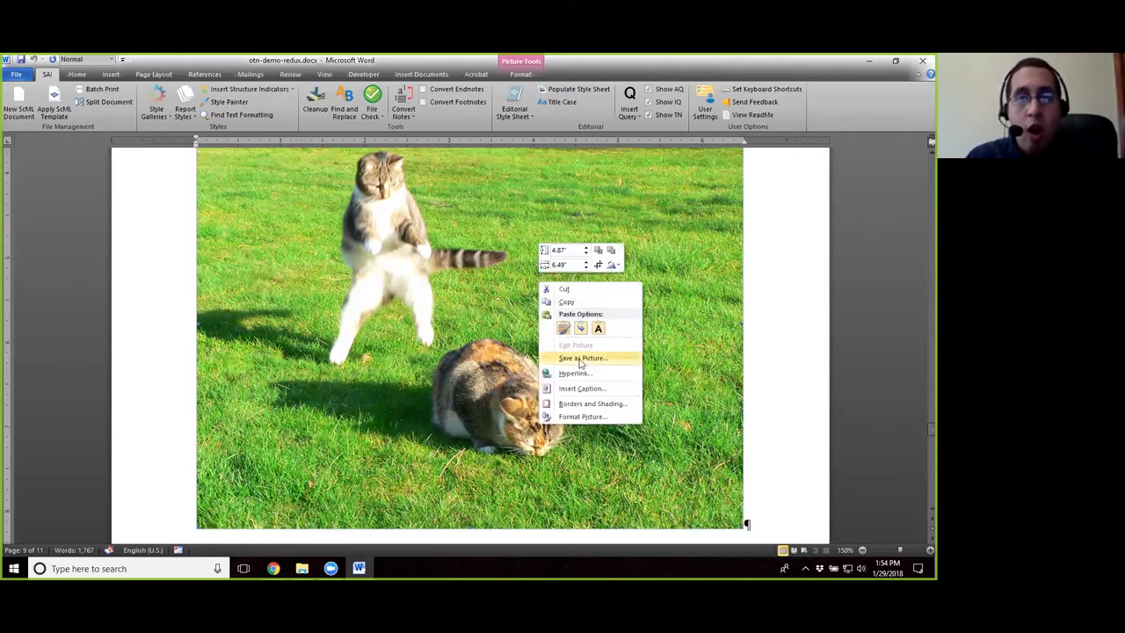
{"action": "left_click", "coordinate": [579, 359]}
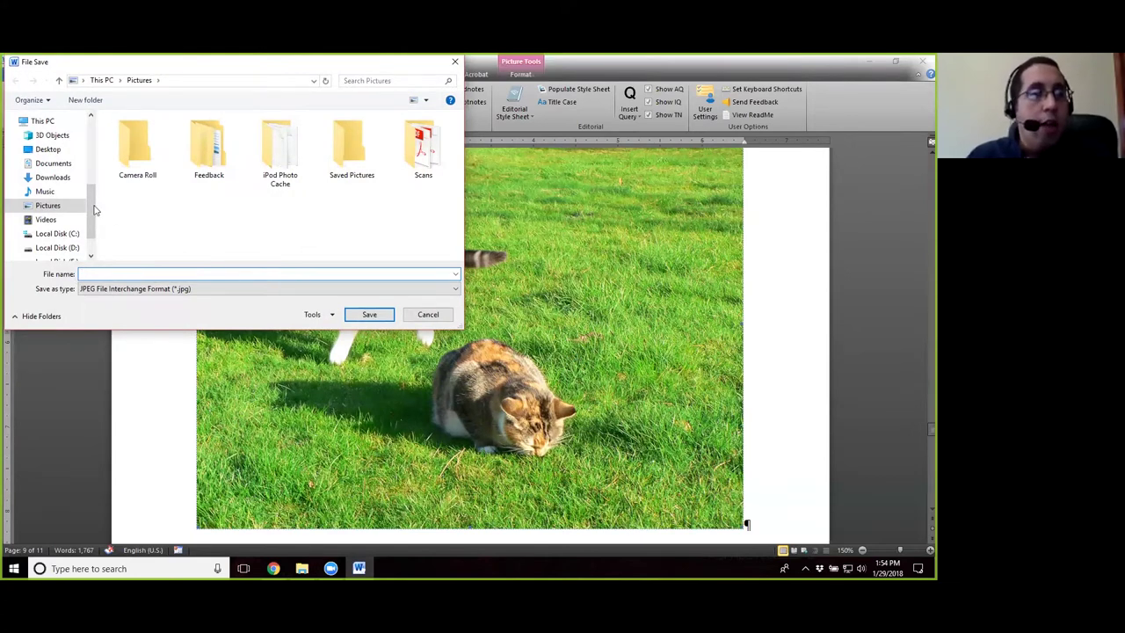
{"action": "scroll", "coordinate": [71, 194], "scroll_direction": "up", "scroll_amount": 5}
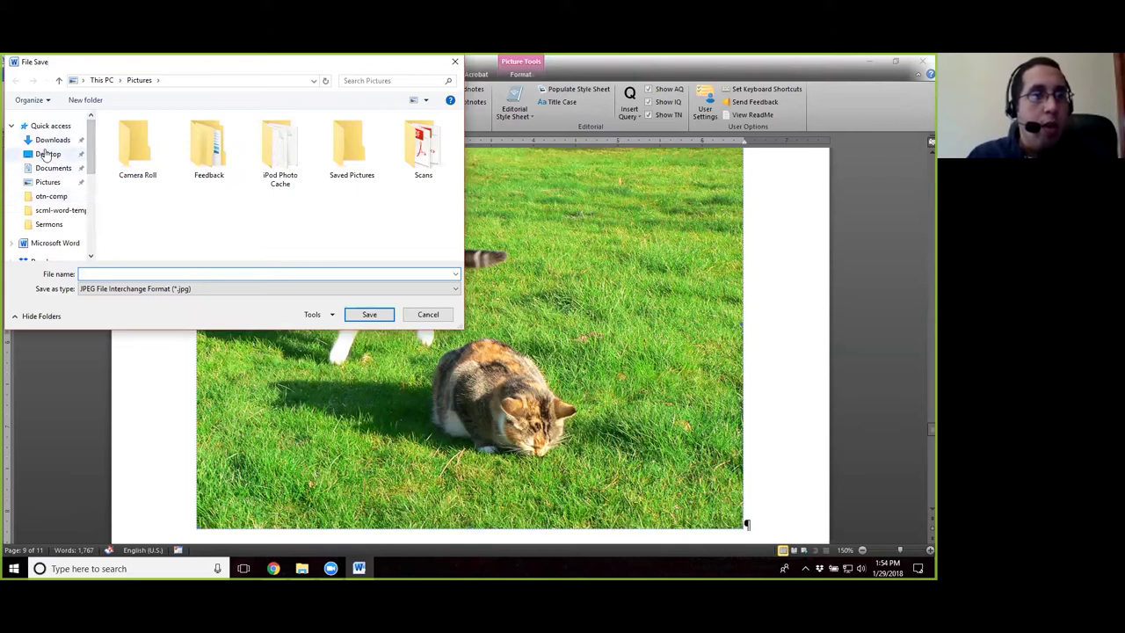
{"action": "left_click", "coordinate": [35, 156]}
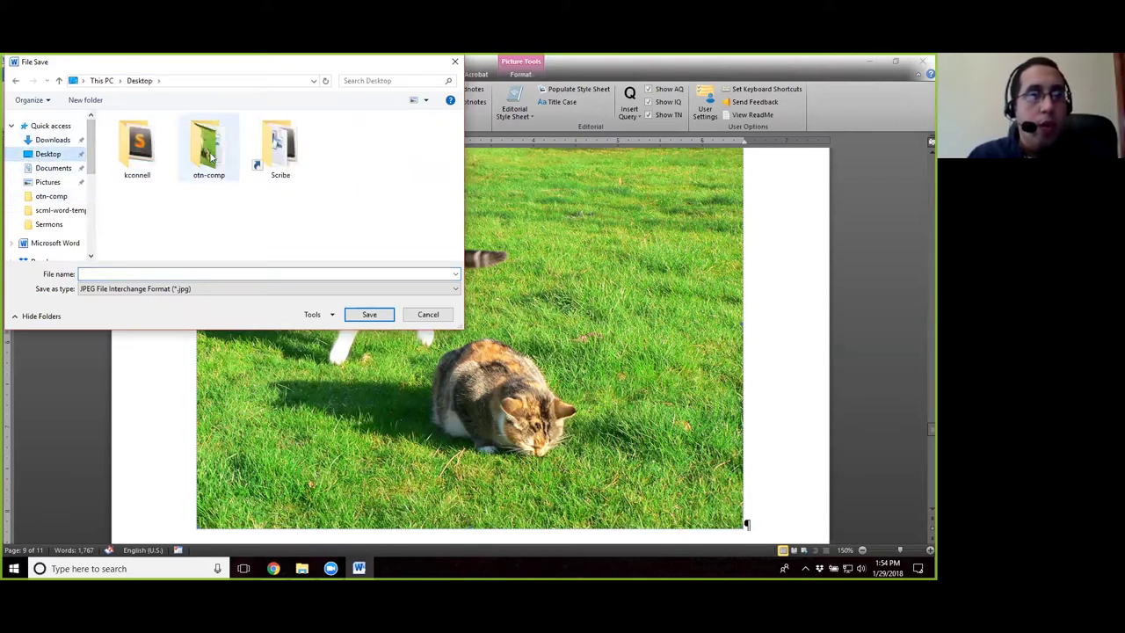
{"action": "double_click", "coordinate": [209, 171]}
{"action": "left_click", "coordinate": [137, 152]}
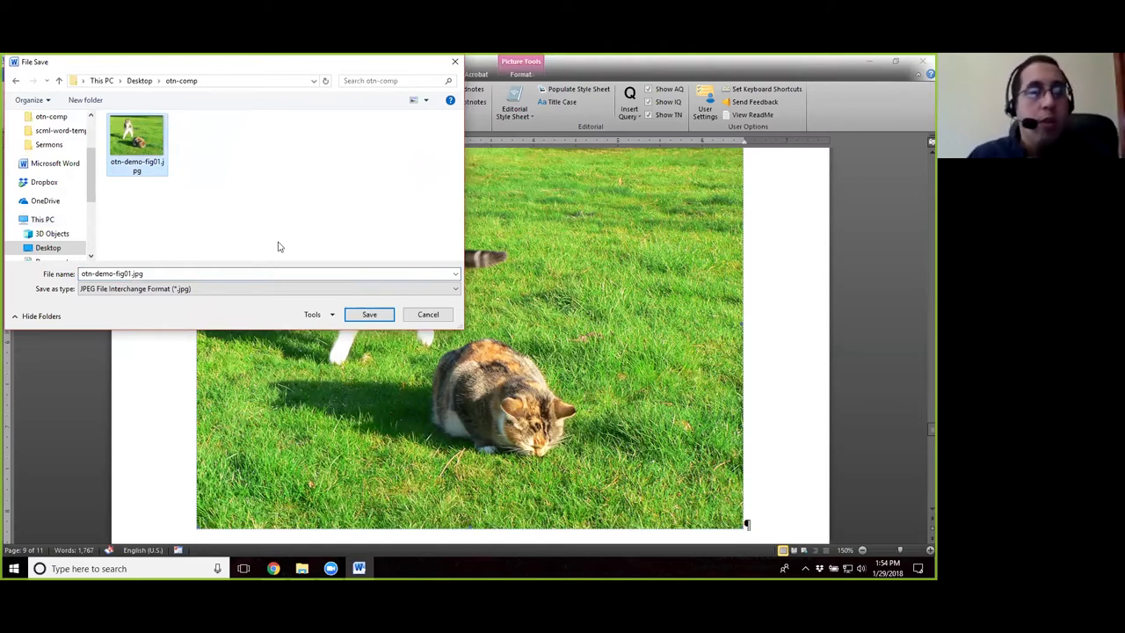
{"action": "left_click", "coordinate": [369, 315]}
{"action": "left_click", "coordinate": [502, 315]}
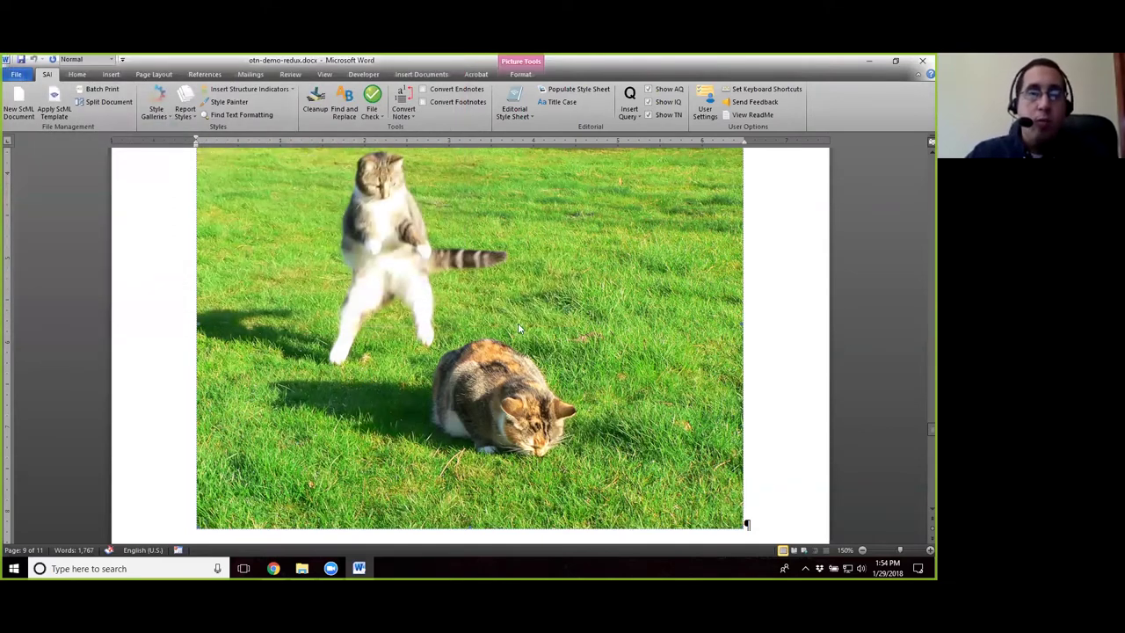
Delete the cat photo and insert an IM query for otn-demo-fig01.jpg in the empty paragraph above the Attack caption.
{"action": "key", "text": "Delete"}
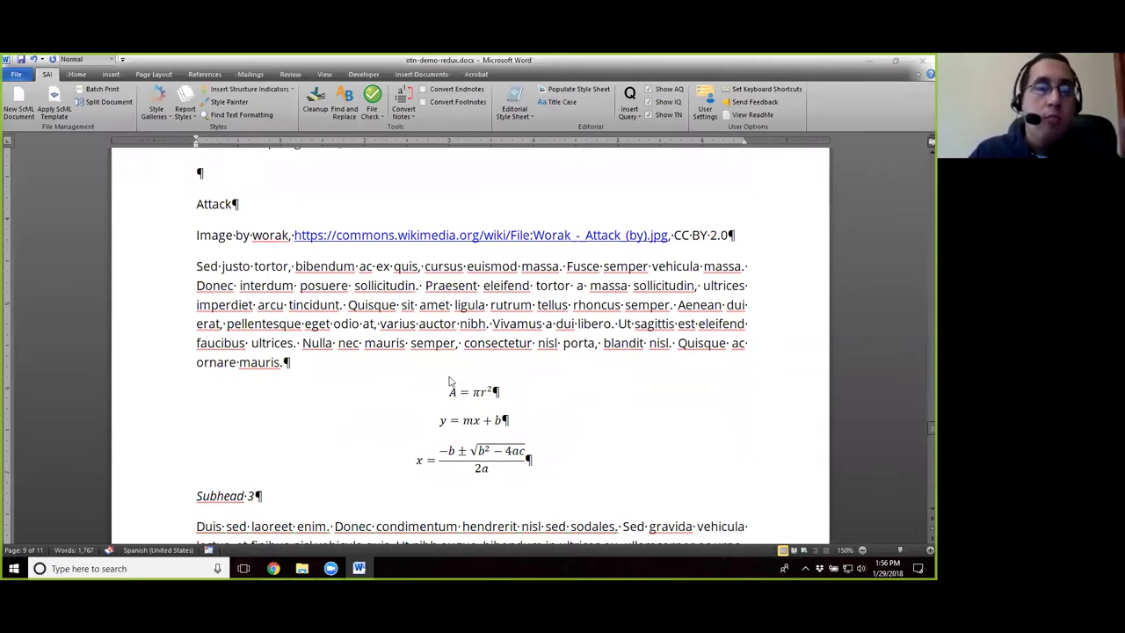
{"action": "left_click", "coordinate": [425, 305]}
{"action": "scroll", "coordinate": [394, 327], "scroll_direction": "up", "scroll_amount": 1}
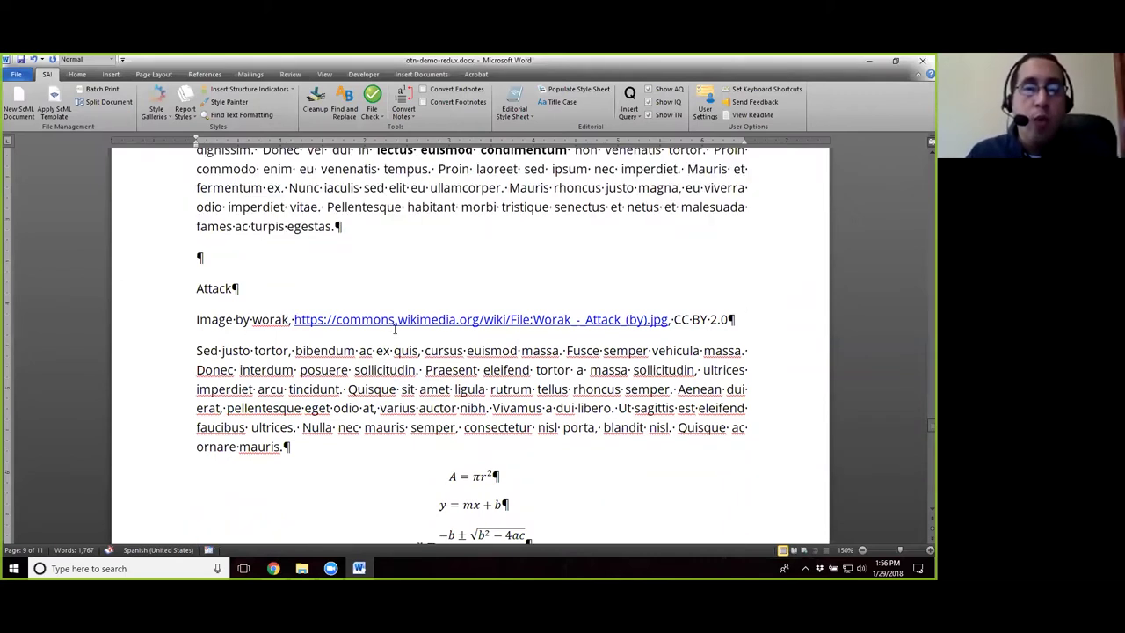
{"action": "left_click", "coordinate": [199, 257]}
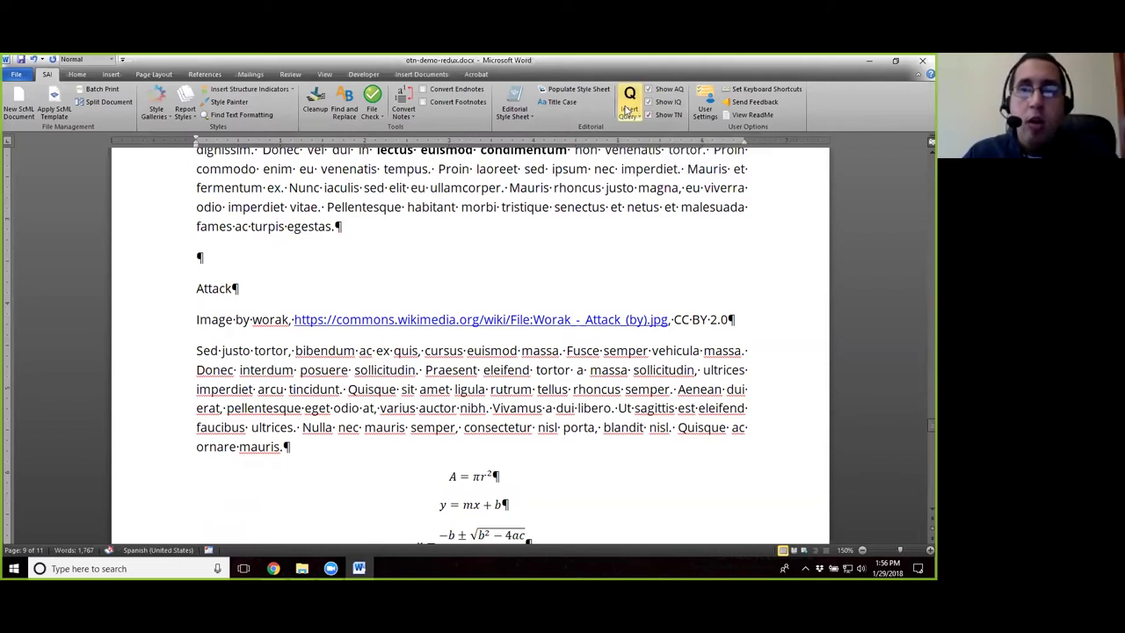
{"action": "left_click", "coordinate": [628, 111]}
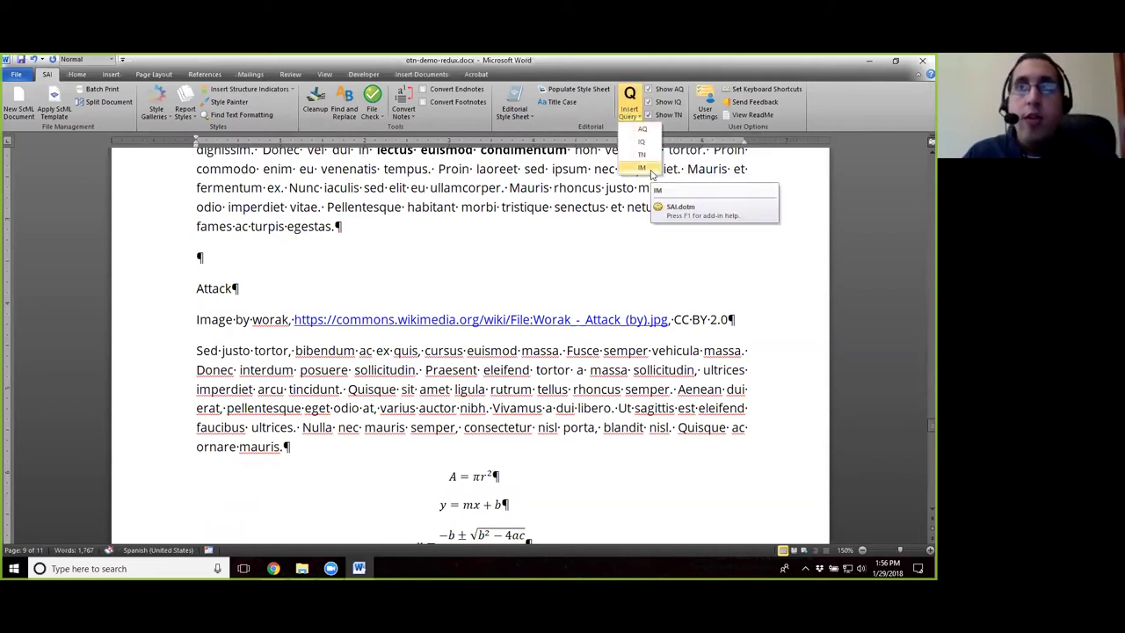
{"action": "left_click", "coordinate": [642, 167]}
{"action": "type", "text": "otn-demo-fig01.jpg"}
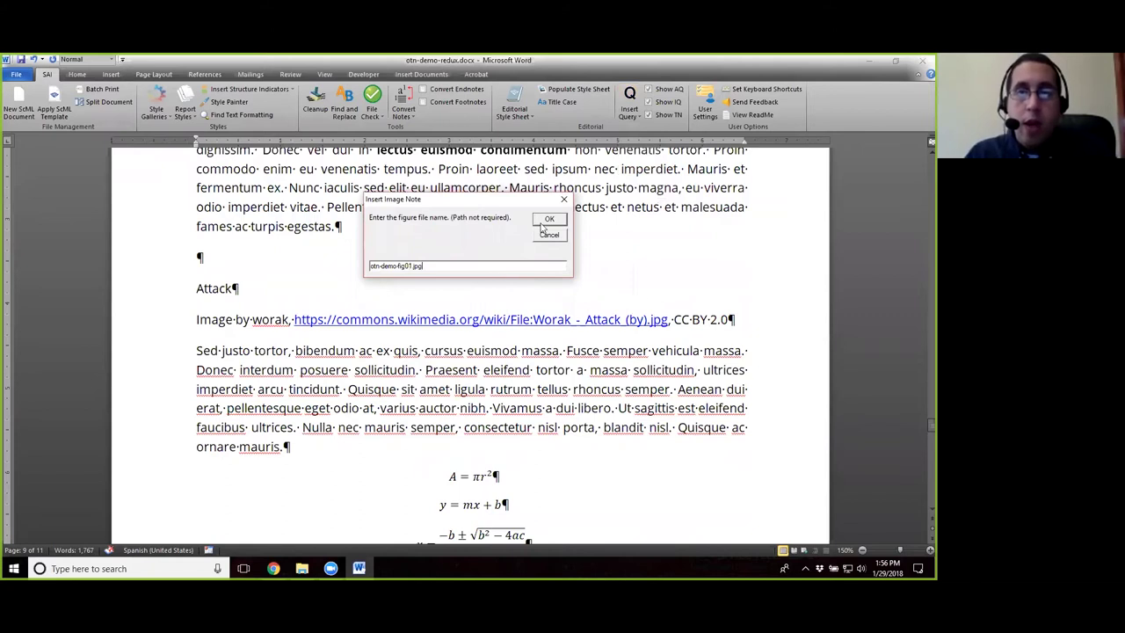
{"action": "left_click", "coordinate": [544, 224]}
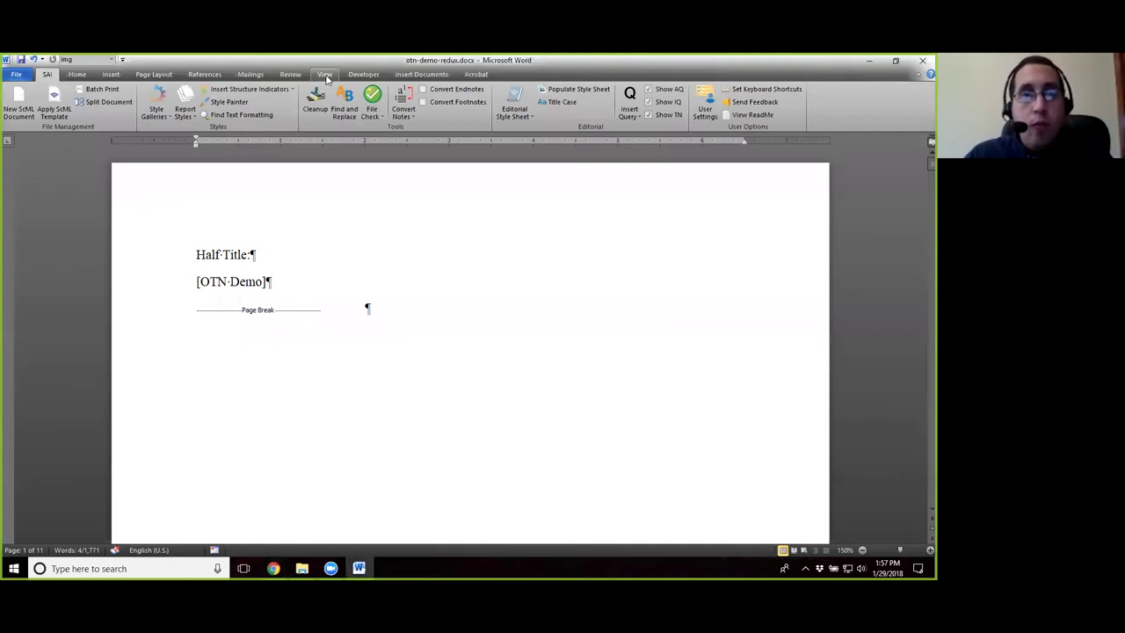
Switch the document to Draft view and accept a 1-inch style area pane width for Draft and Outline views in the advanced options.
{"action": "left_click", "coordinate": [325, 75]}
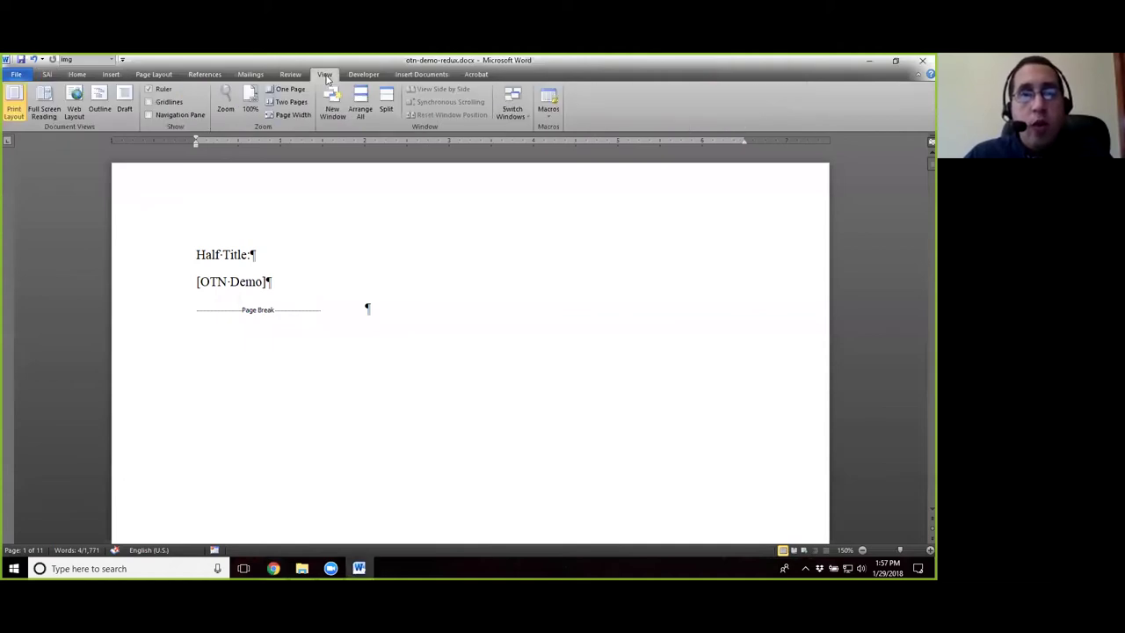
{"action": "left_click", "coordinate": [127, 104]}
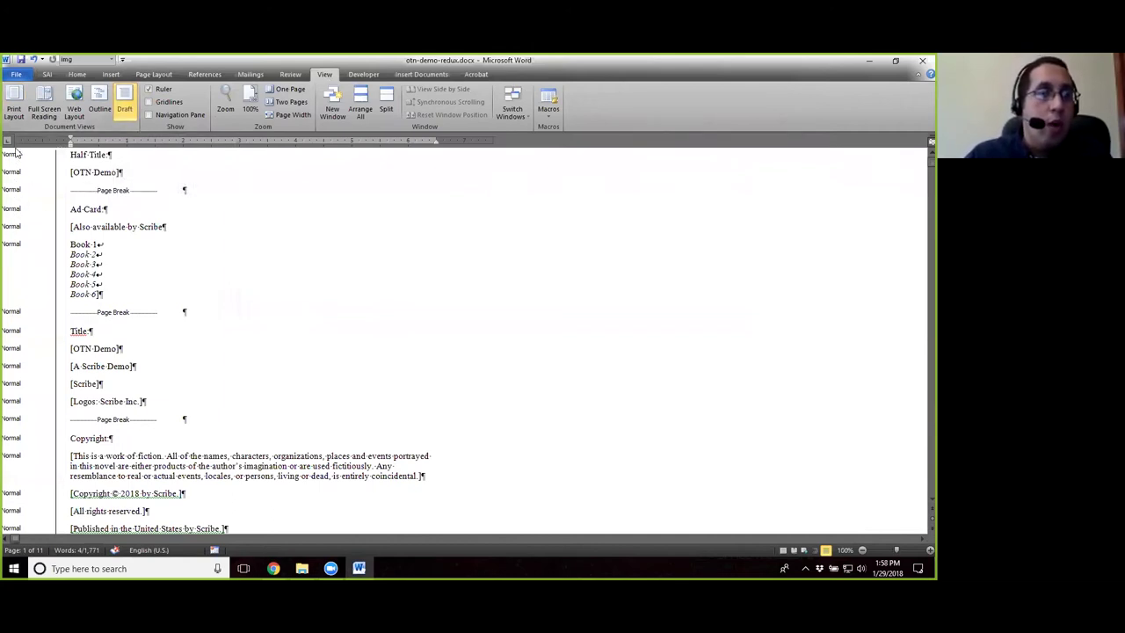
{"action": "left_click", "coordinate": [17, 74]}
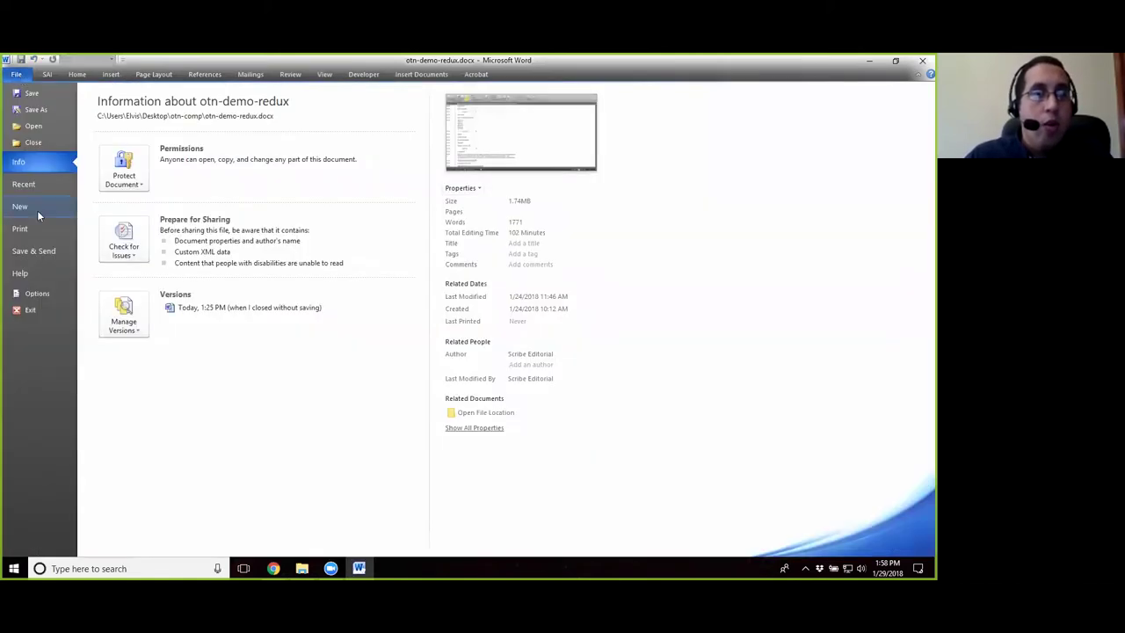
{"action": "left_click", "coordinate": [35, 294]}
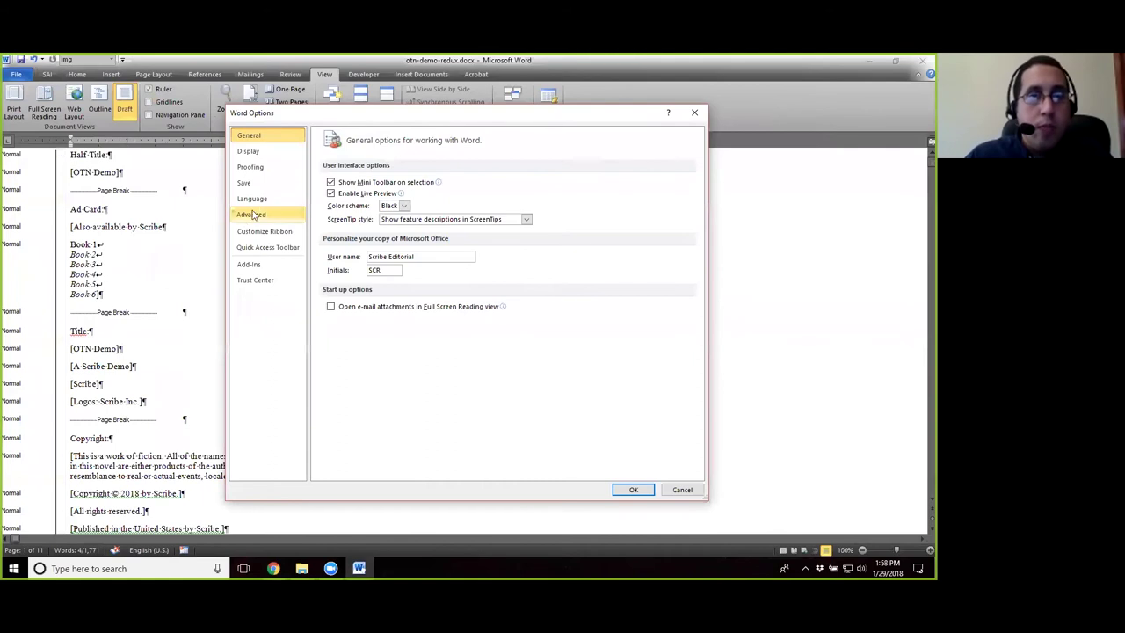
{"action": "left_click", "coordinate": [252, 215]}
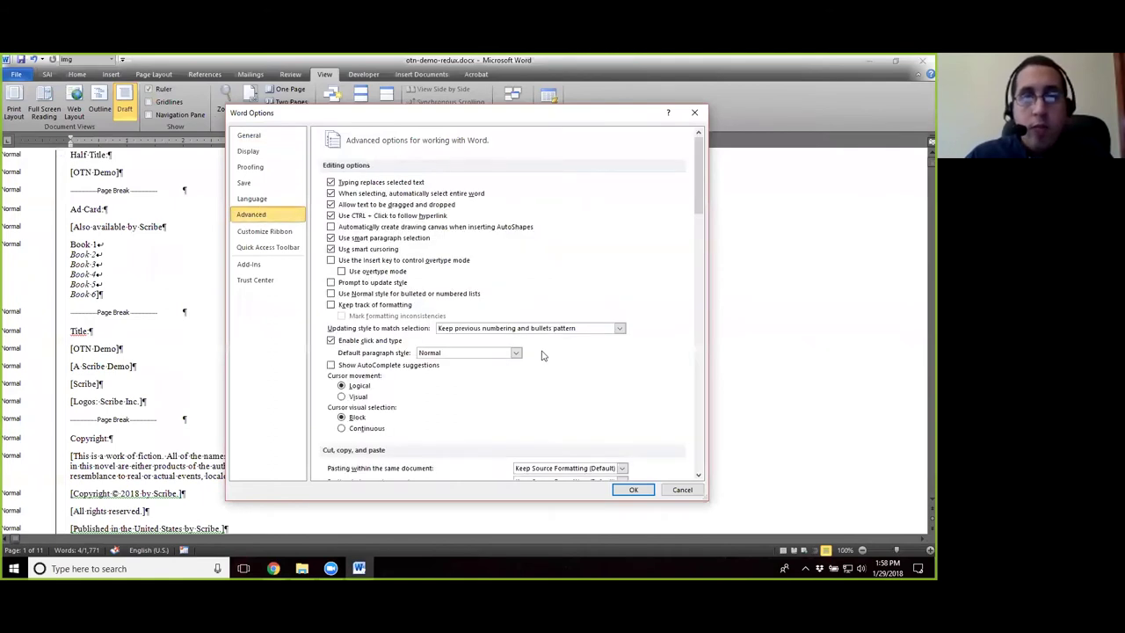
{"action": "scroll", "coordinate": [542, 355], "scroll_direction": "down", "scroll_amount": 10}
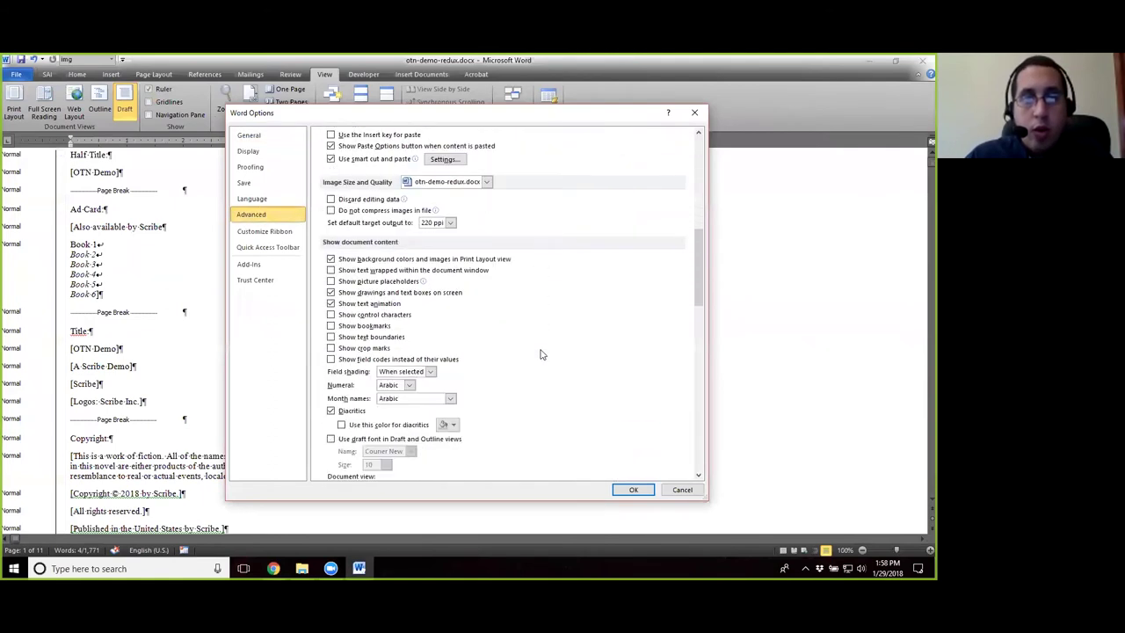
{"action": "scroll", "coordinate": [543, 355], "scroll_direction": "down", "scroll_amount": 6}
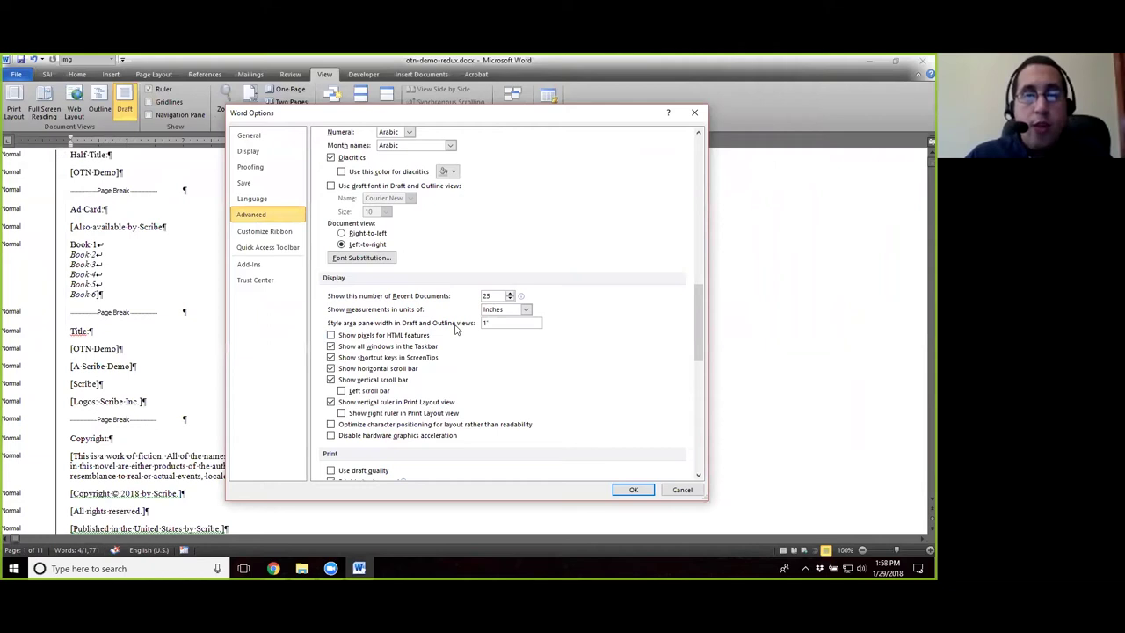
{"action": "double_click", "coordinate": [484, 323]}
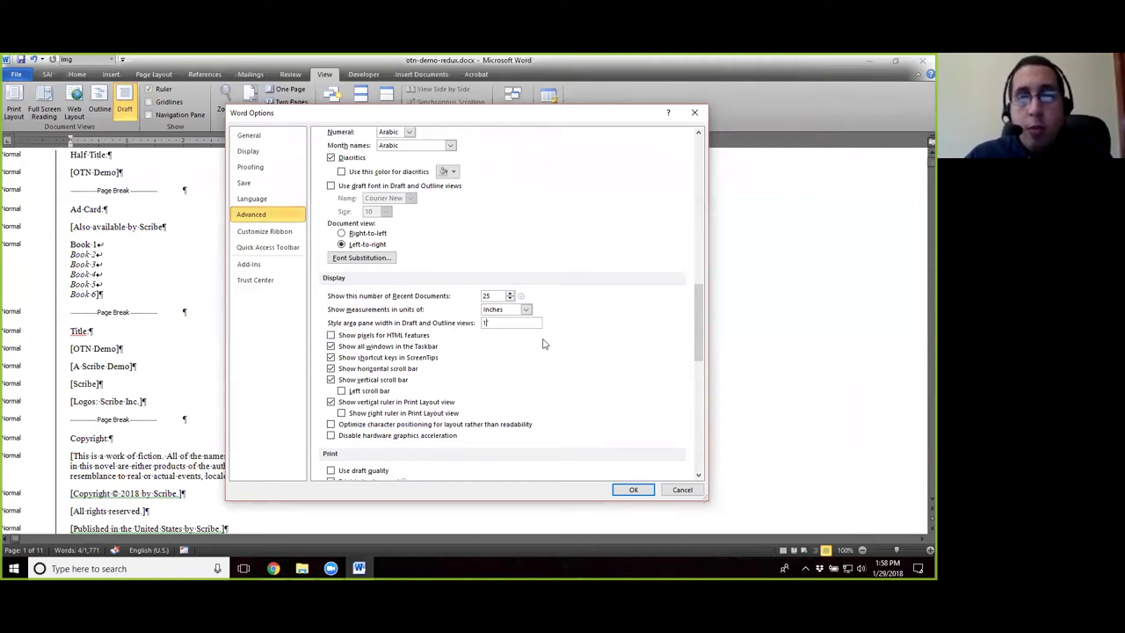
{"action": "left_click", "coordinate": [634, 490]}
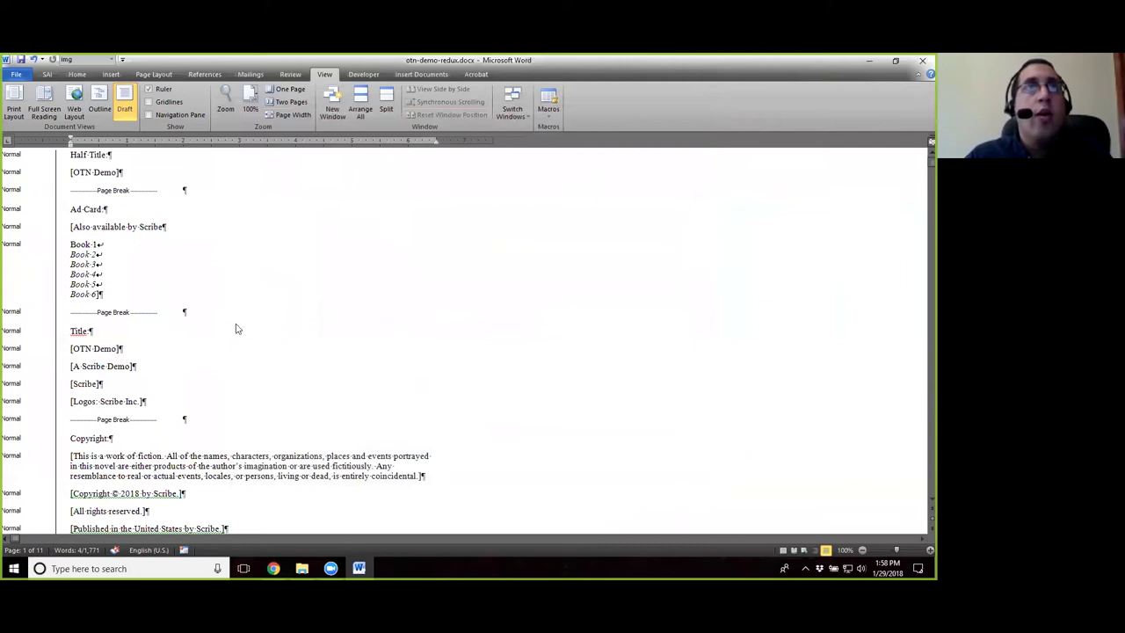
Delete the Half Title label paragraph at the start of the manuscript.
{"action": "scroll", "coordinate": [159, 245], "scroll_direction": "down", "scroll_amount": 1}
{"action": "scroll", "coordinate": [159, 245], "scroll_direction": "up", "scroll_amount": 1}
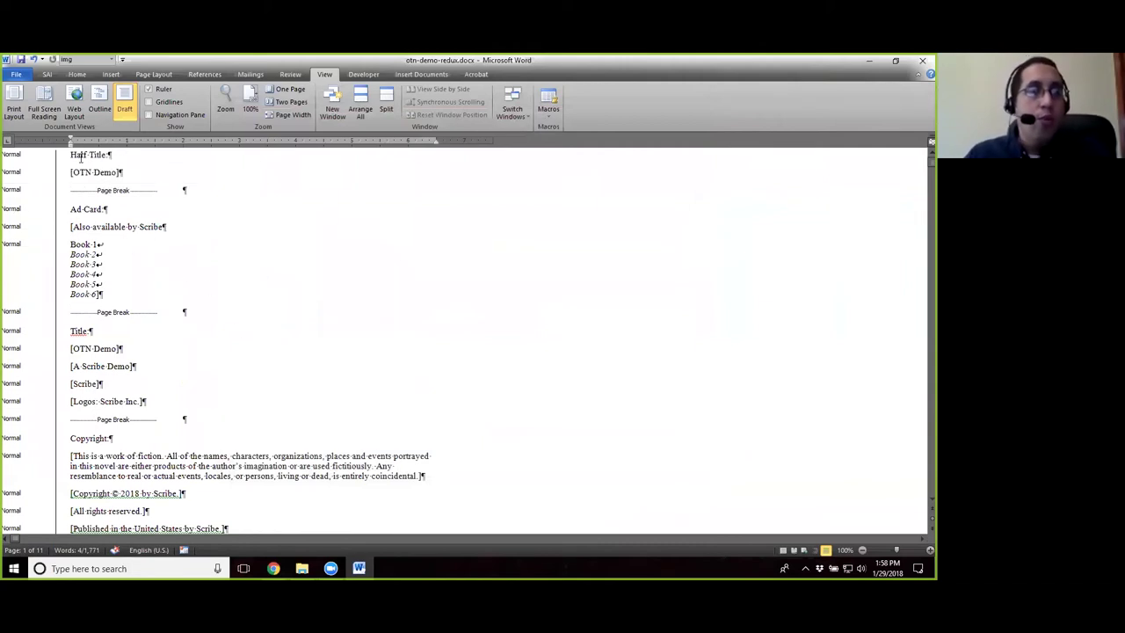
{"action": "left_click_drag", "start_coordinate": [71, 156], "coordinate": [109, 156]}
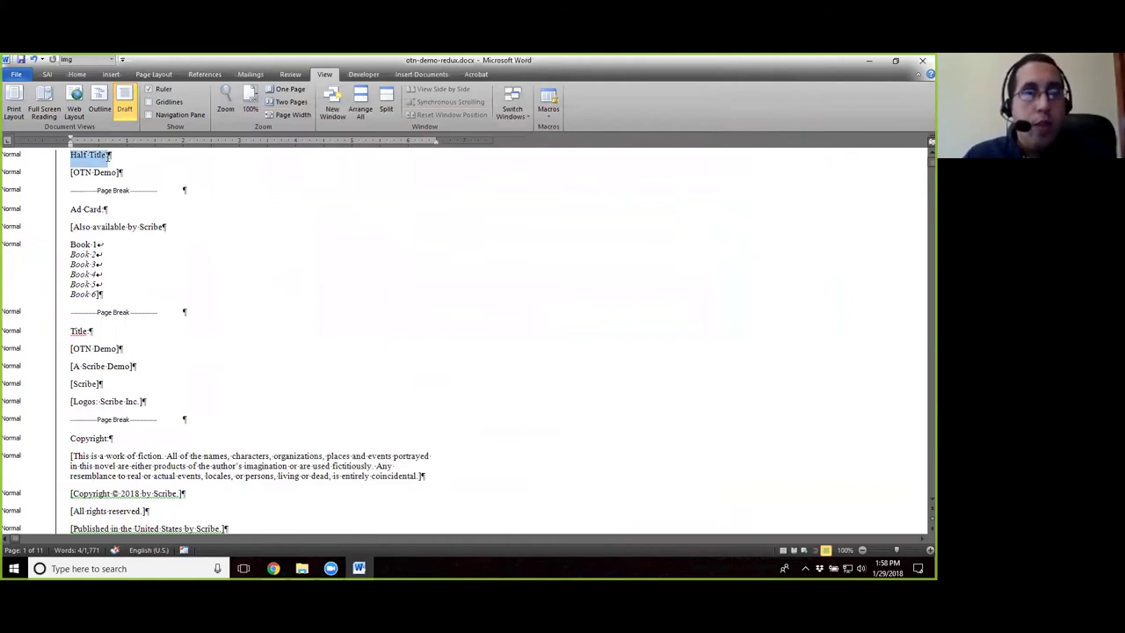
{"action": "left_click", "coordinate": [110, 156]}
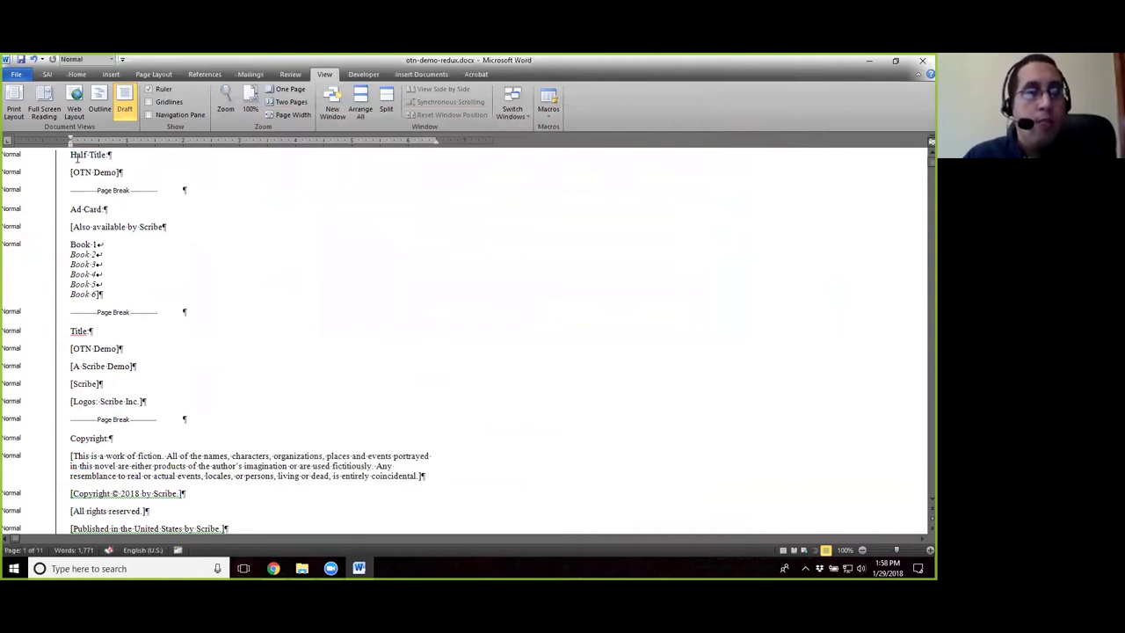
{"action": "left_click_drag", "start_coordinate": [71, 156], "coordinate": [112, 156]}
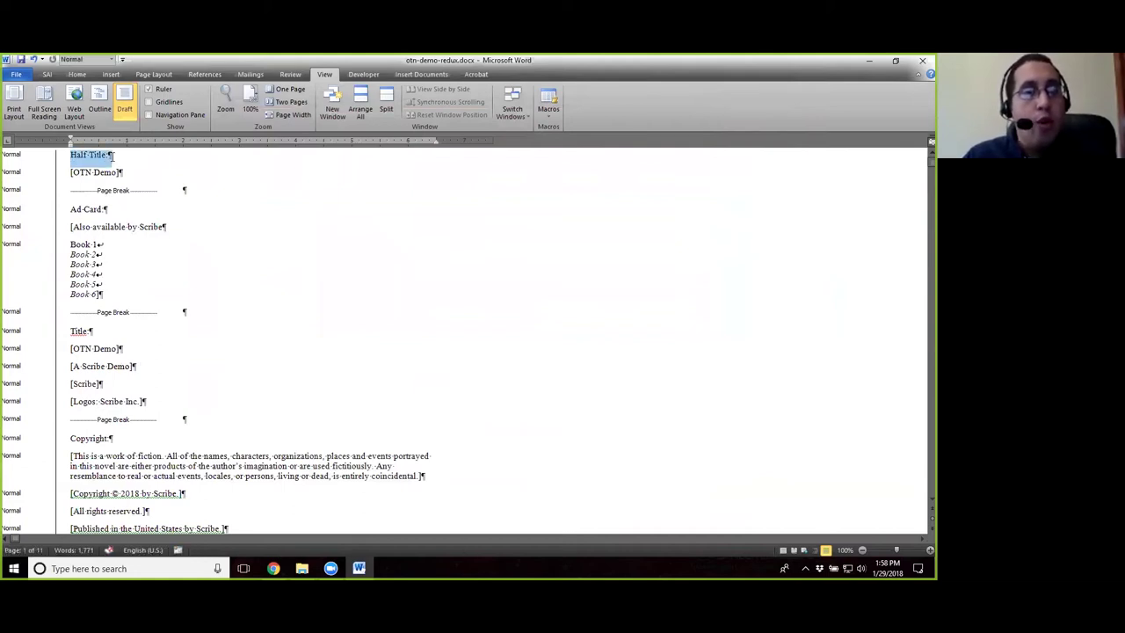
{"action": "left_click", "coordinate": [112, 155]}
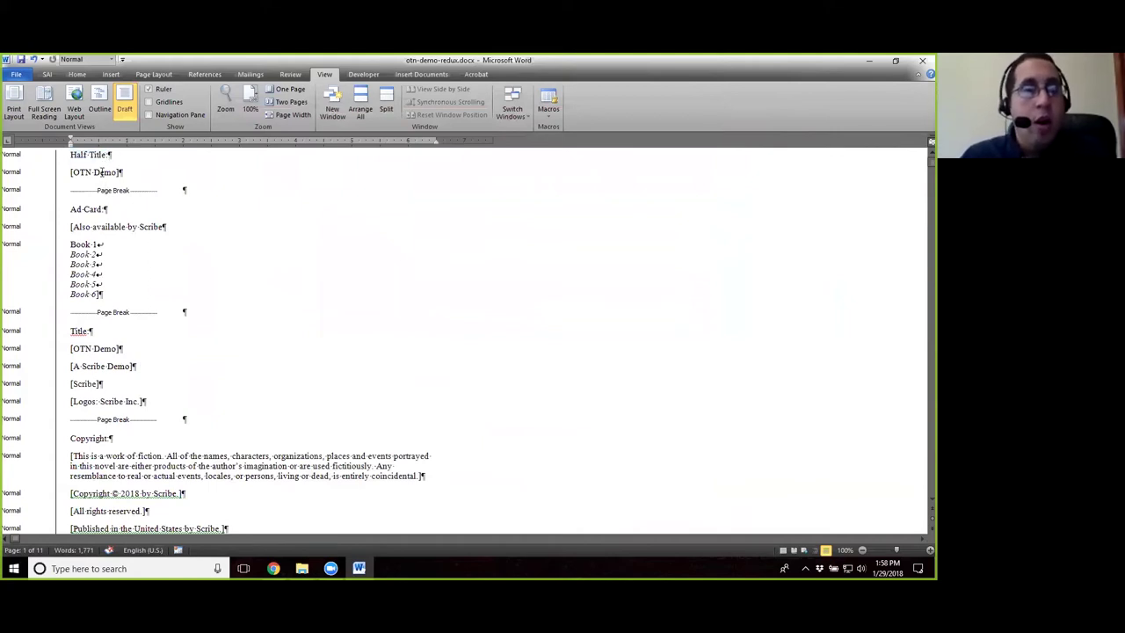
{"action": "left_click_drag", "start_coordinate": [71, 156], "coordinate": [115, 160]}
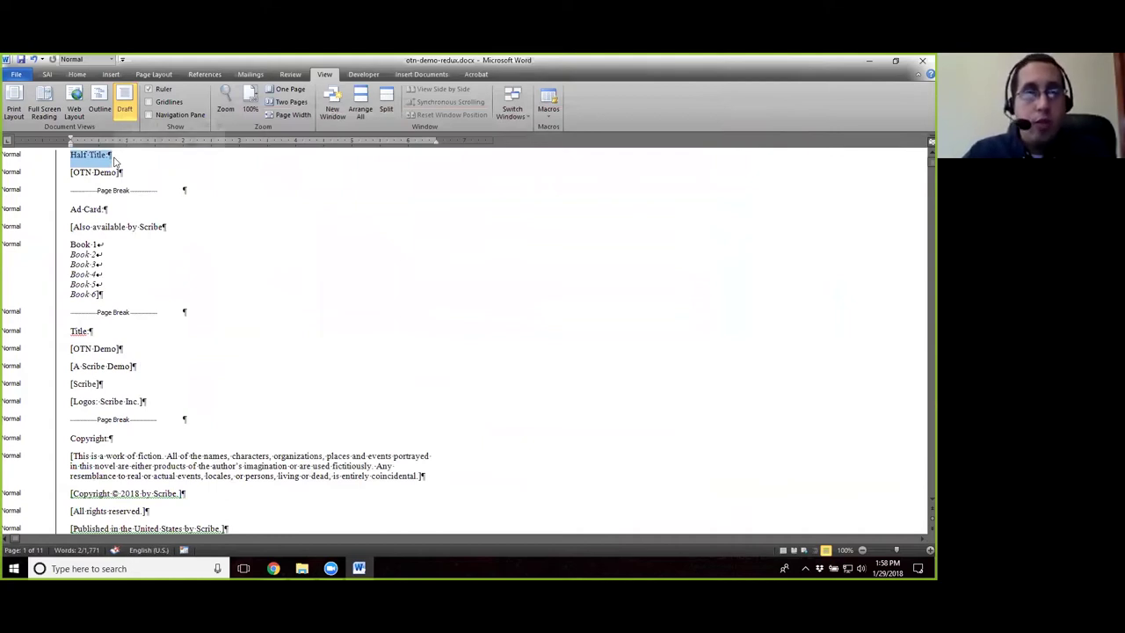
{"action": "key", "text": "Delete"}
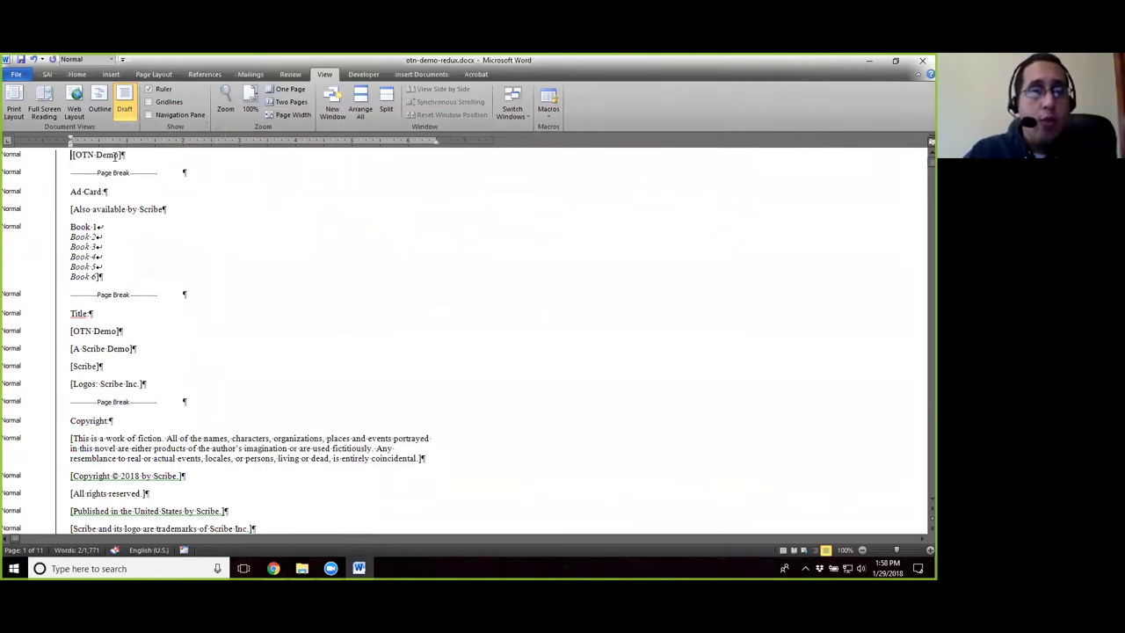
Remove the square brackets around OTN Demo on the half-title page.
{"action": "key", "text": "Delete"}
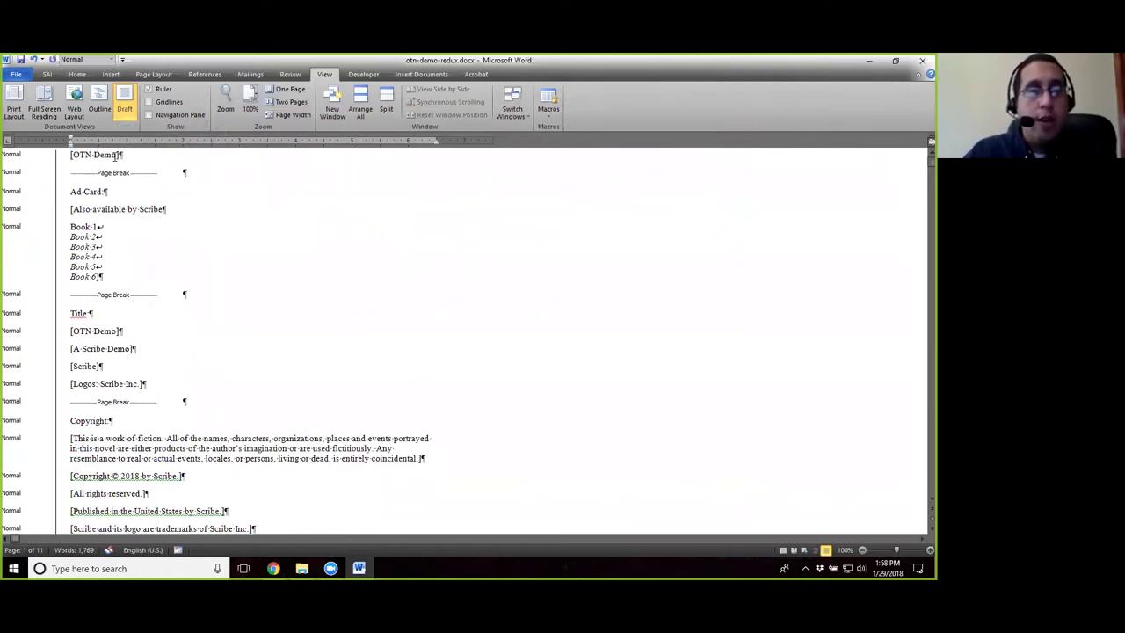
{"action": "key", "text": "Delete"}
{"action": "left_click", "coordinate": [118, 156]}
{"action": "key", "text": "BackSpace"}
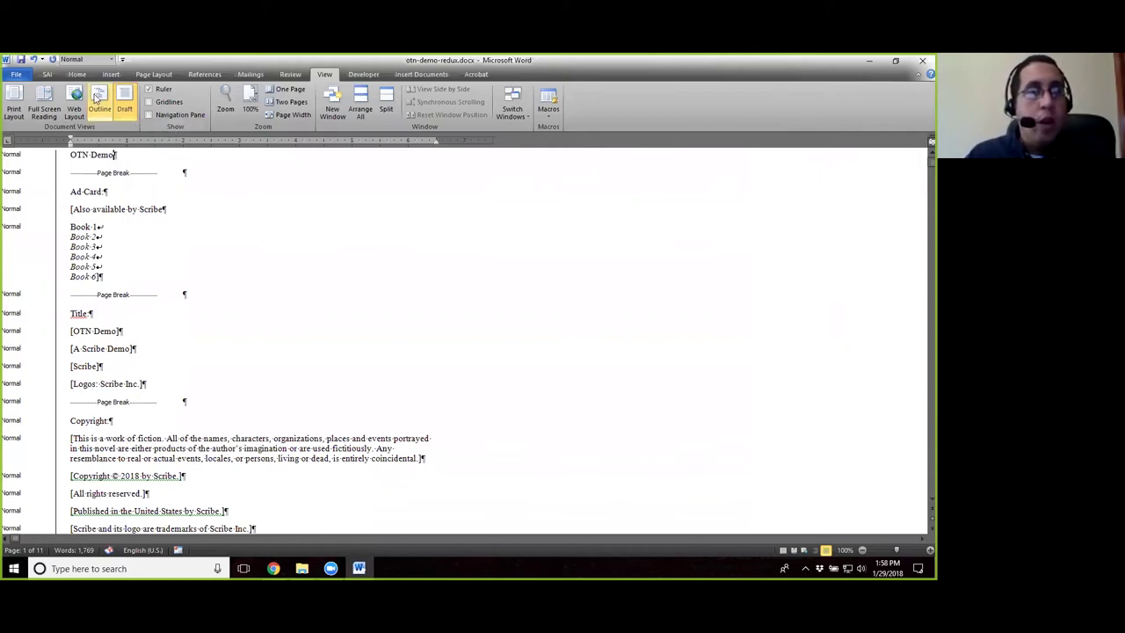
{"action": "left_click", "coordinate": [48, 74]}
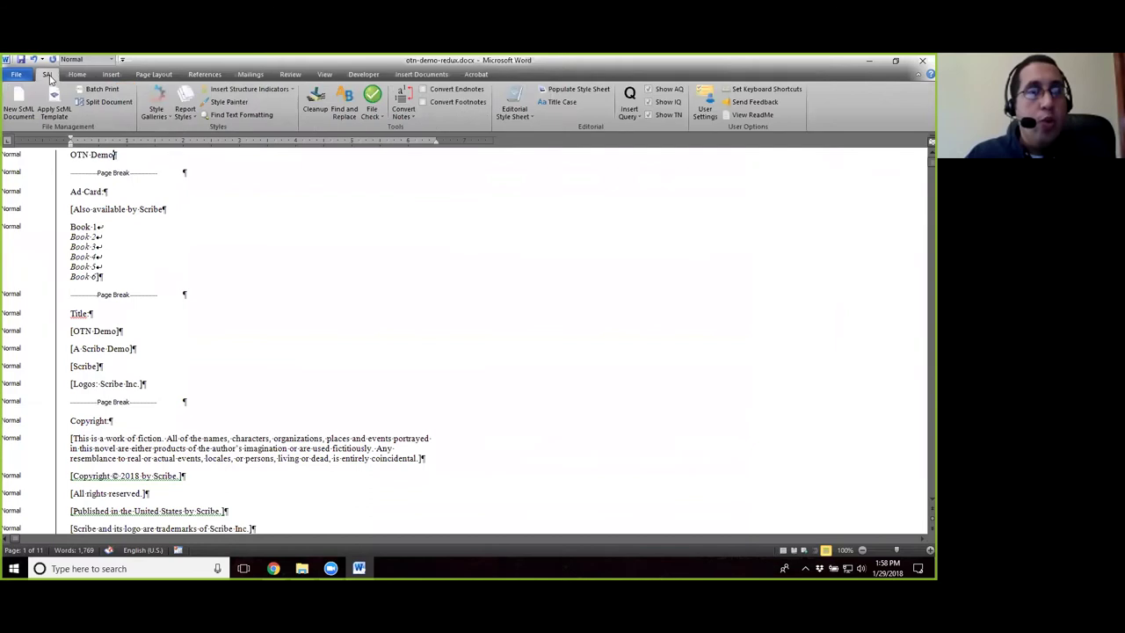
{"action": "left_click", "coordinate": [160, 104]}
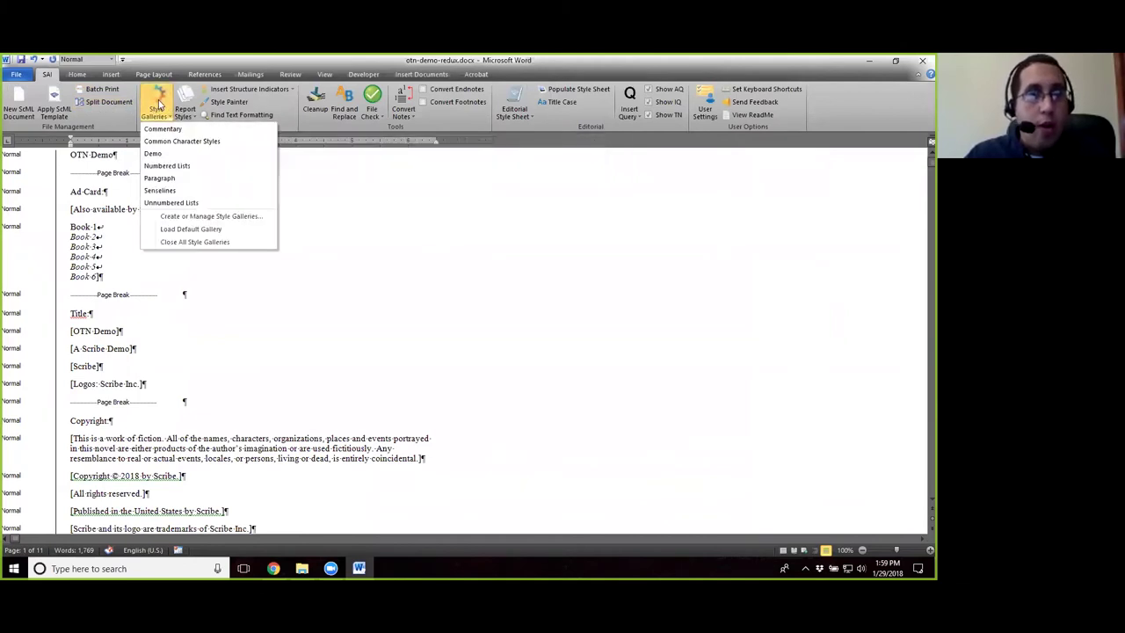
{"action": "left_click", "coordinate": [206, 230]}
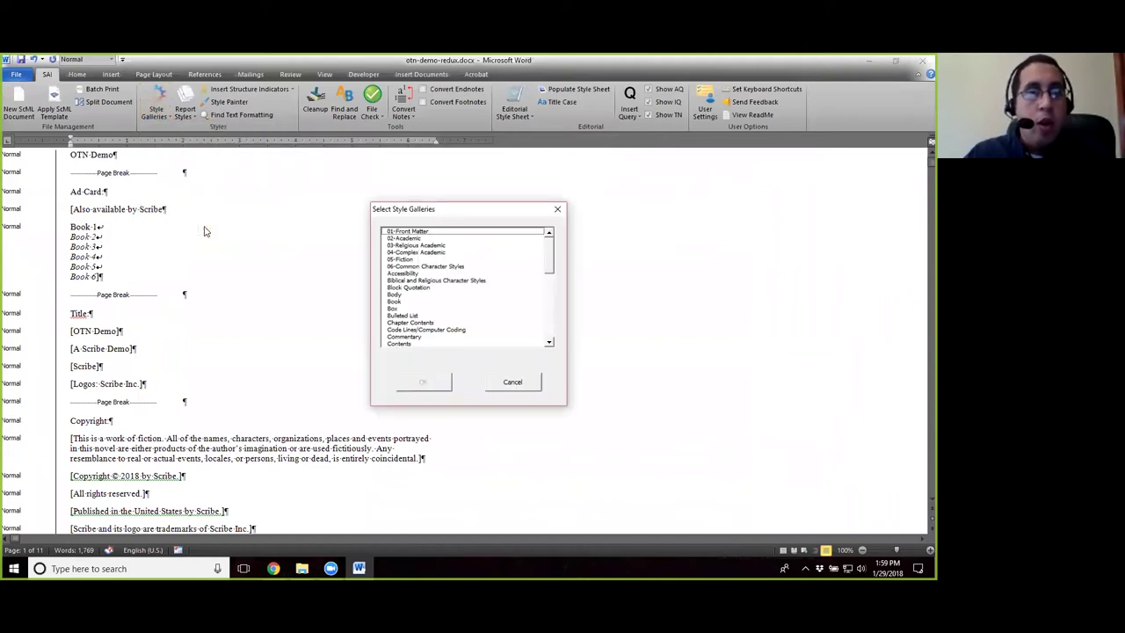
{"action": "left_click", "coordinate": [509, 380]}
Load the default style gallery 01-Front Matter and place its window clear of the manuscript text.
{"action": "left_click", "coordinate": [165, 107]}
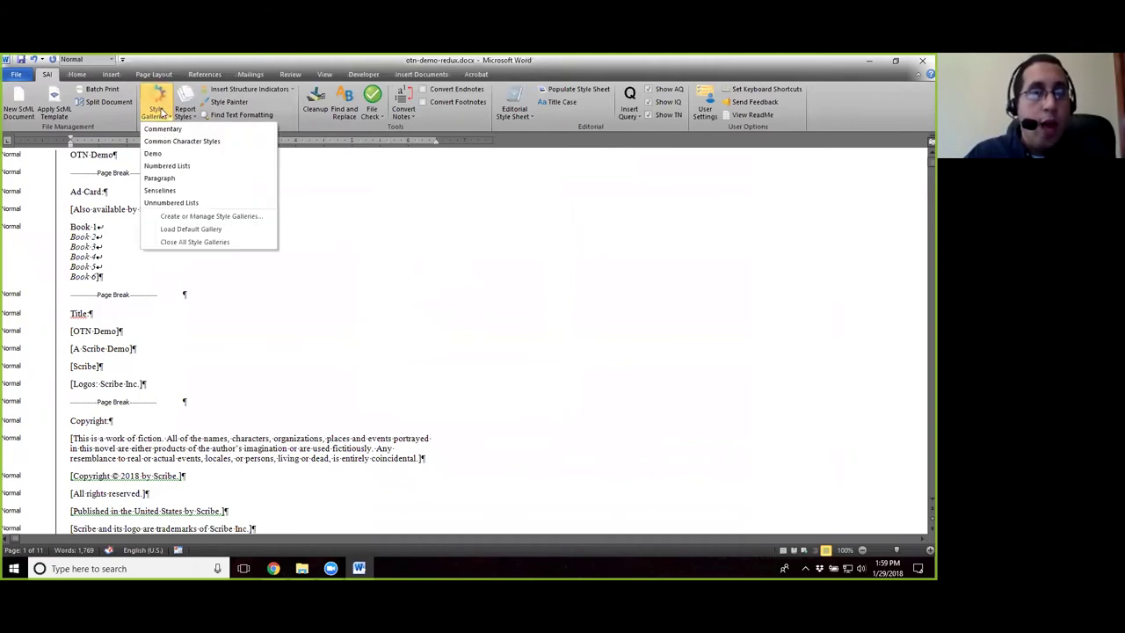
{"action": "left_click", "coordinate": [186, 229]}
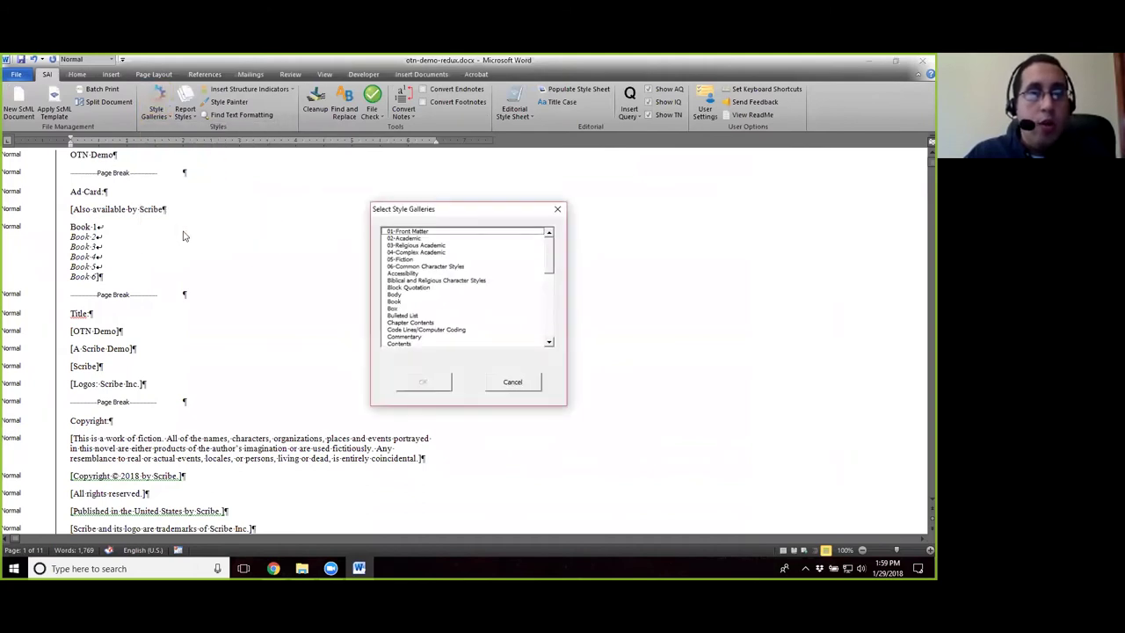
{"action": "left_click", "coordinate": [404, 232]}
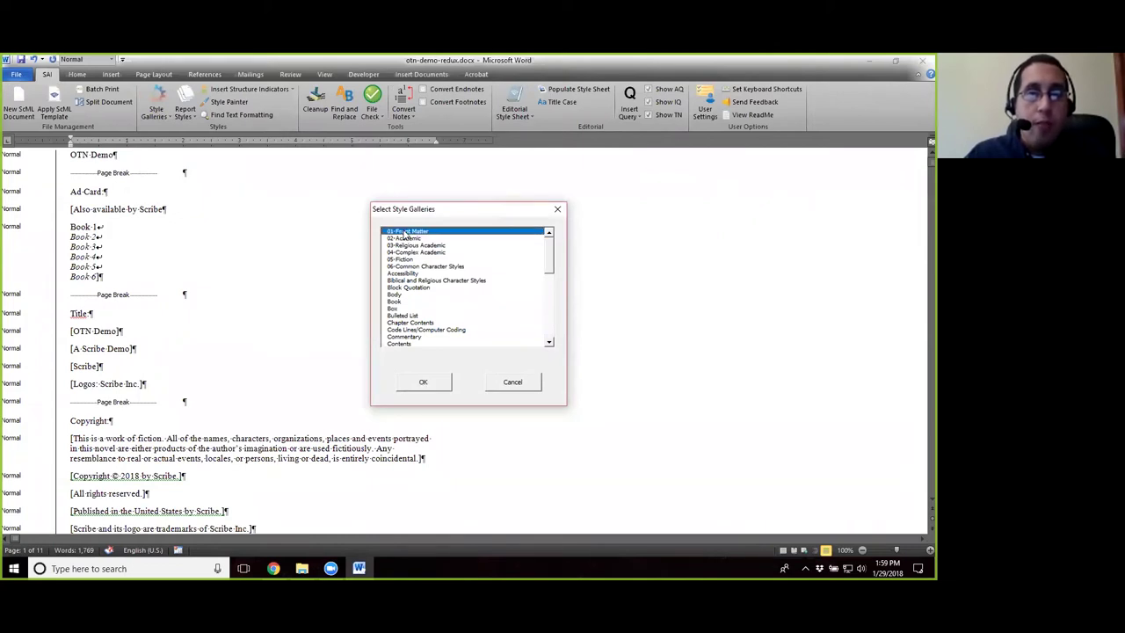
{"action": "left_click", "coordinate": [423, 384]}
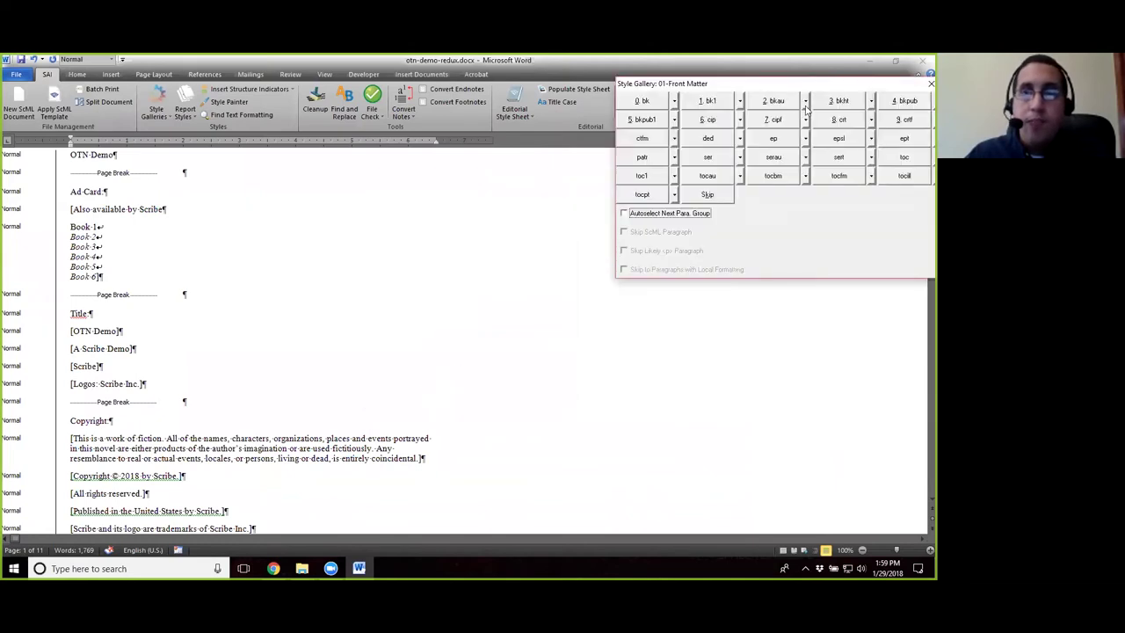
{"action": "left_click_drag", "start_coordinate": [776, 89], "coordinate": [666, 156]}
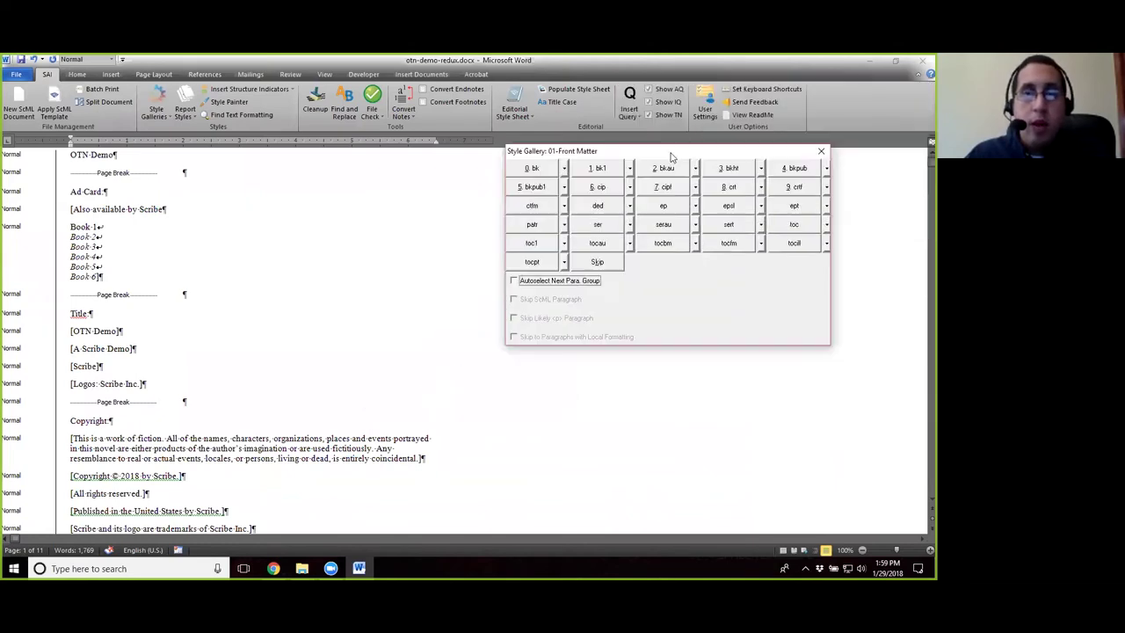
Apply the bkht style to the OTN Demo half-title paragraph from the Front Matter style gallery.
{"action": "left_click", "coordinate": [90, 157]}
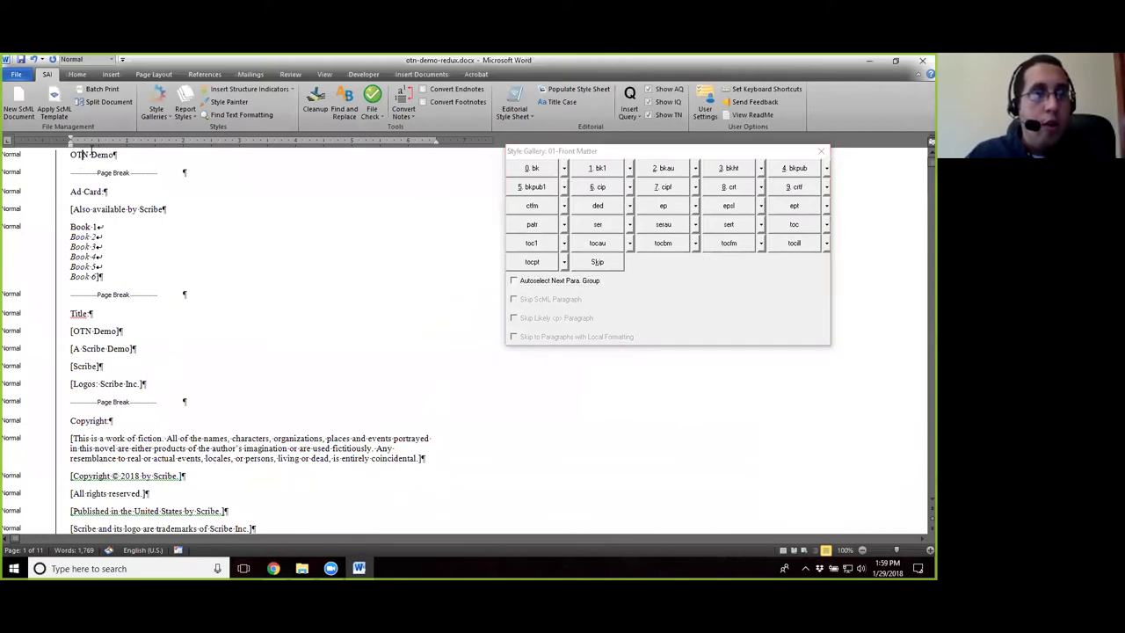
{"action": "left_click_drag", "start_coordinate": [71, 156], "coordinate": [112, 156]}
{"action": "left_click", "coordinate": [86, 159]}
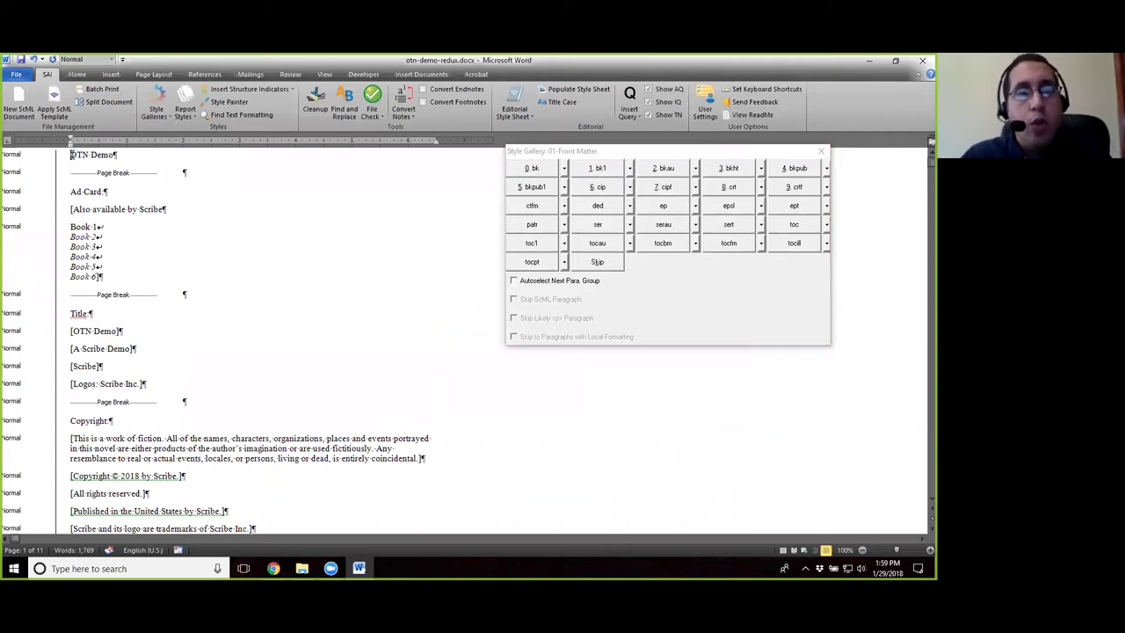
{"action": "left_click_drag", "start_coordinate": [71, 155], "coordinate": [84, 155]}
{"action": "left_click", "coordinate": [82, 155]}
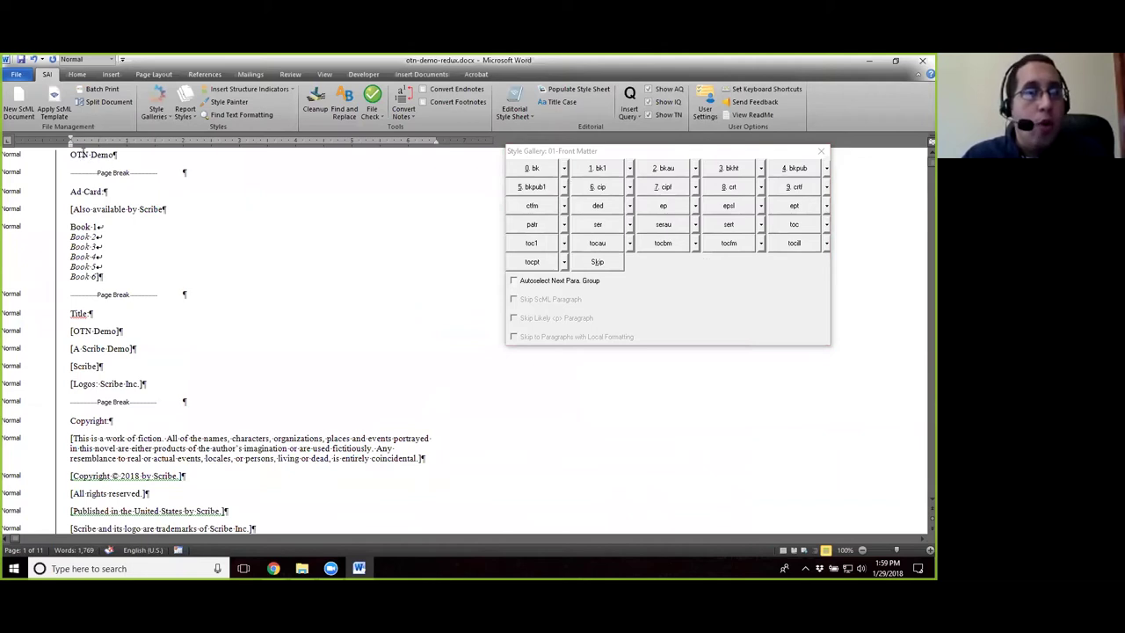
{"action": "left_click", "coordinate": [101, 155]}
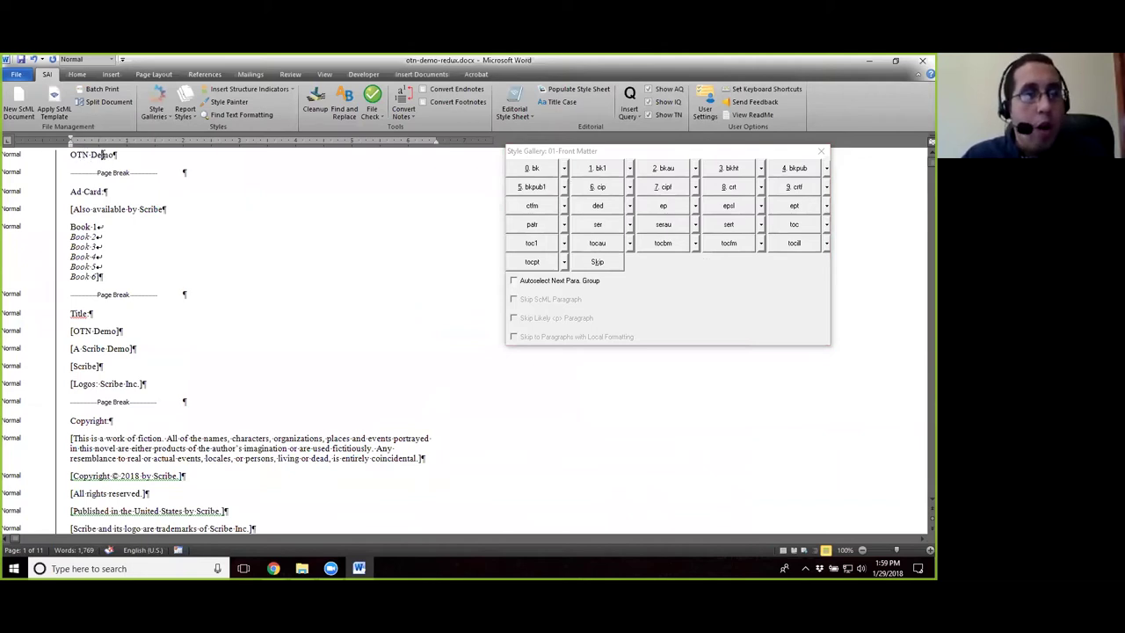
{"action": "left_click", "coordinate": [727, 170]}
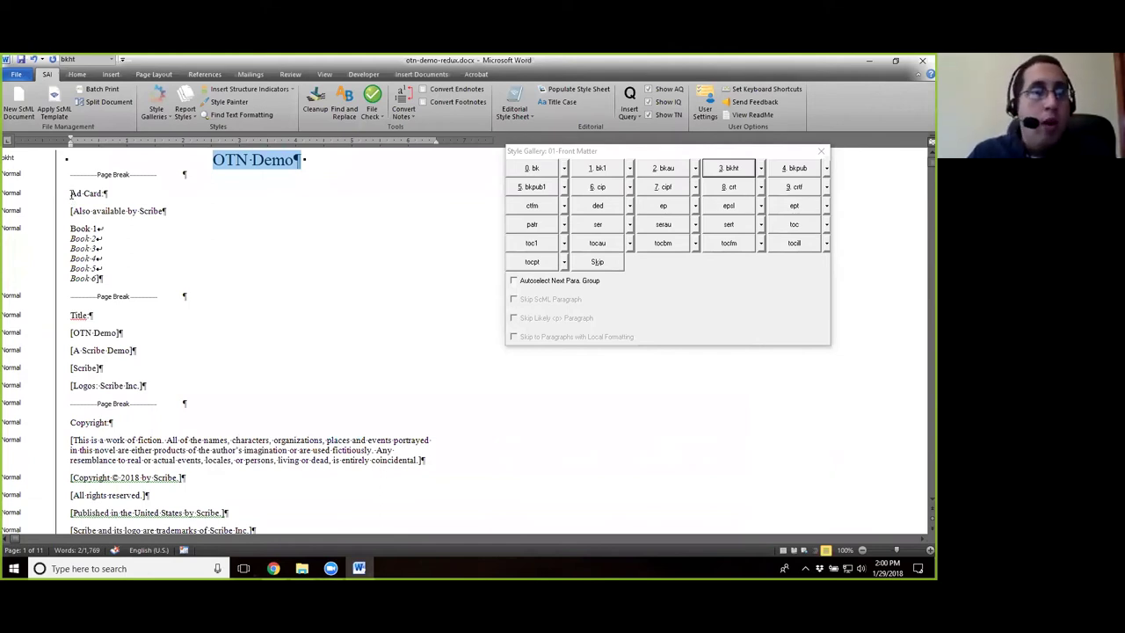
Remove the Ad Card label and the opening bracket below it, and apply the sert style to the Also available by Scribe line.
{"action": "left_click_drag", "start_coordinate": [71, 195], "coordinate": [111, 193]}
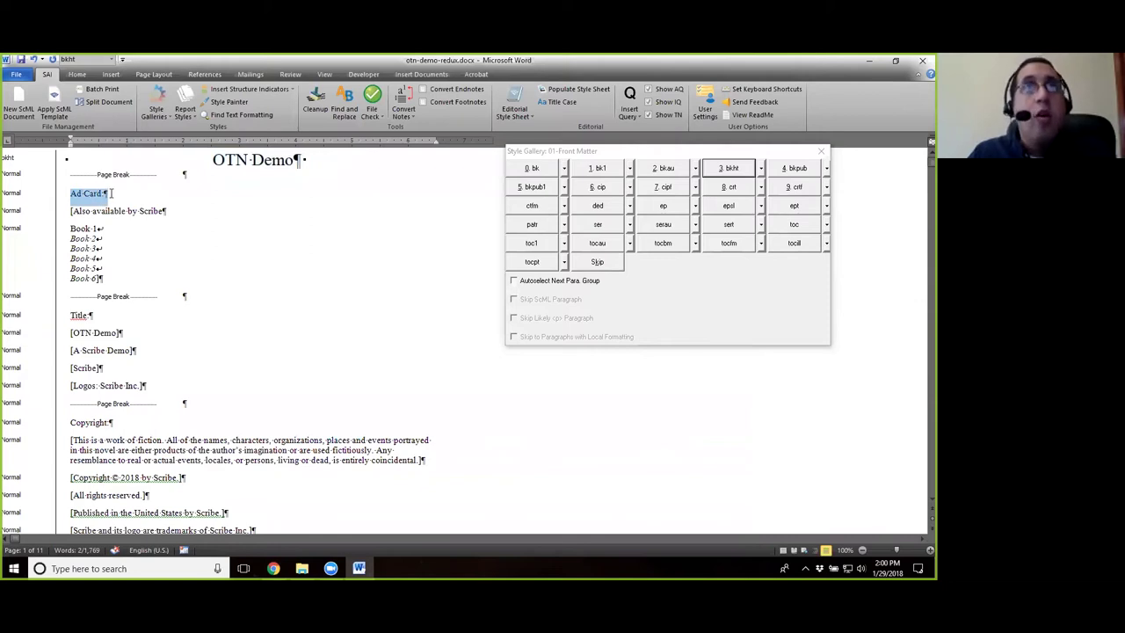
{"action": "key", "text": "Delete"}
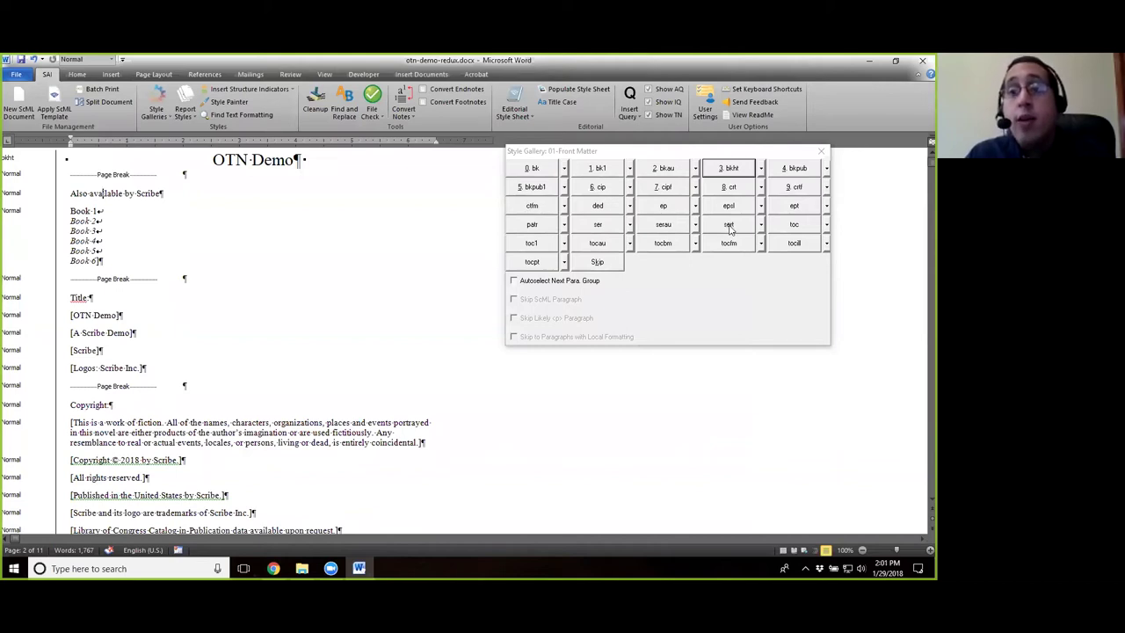
{"action": "left_click", "coordinate": [729, 228]}
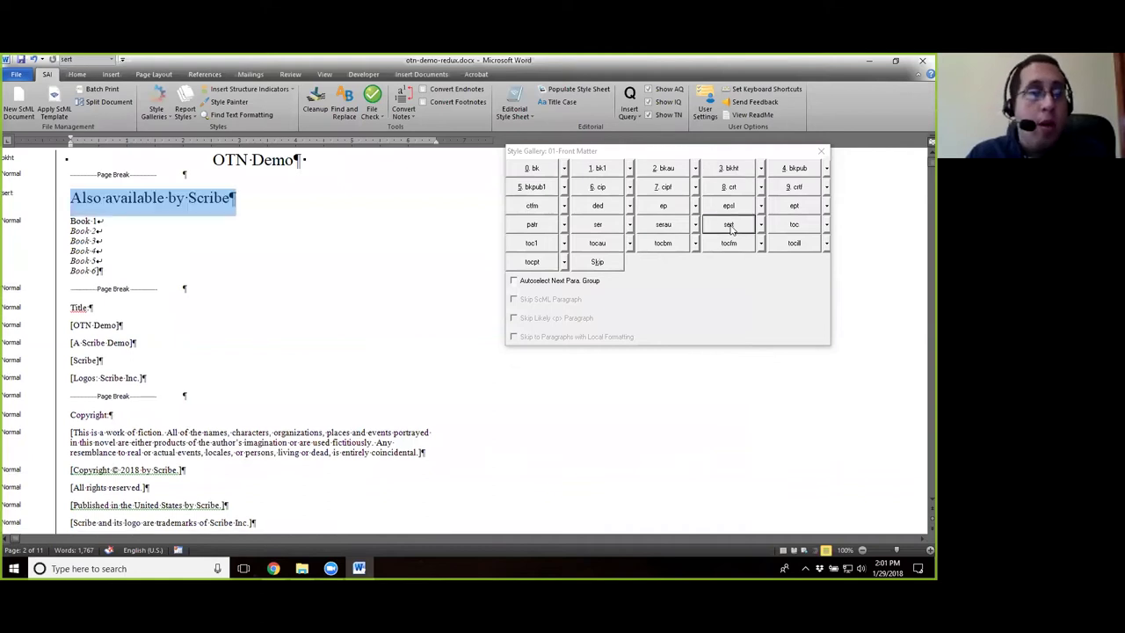
{"action": "left_click", "coordinate": [189, 199]}
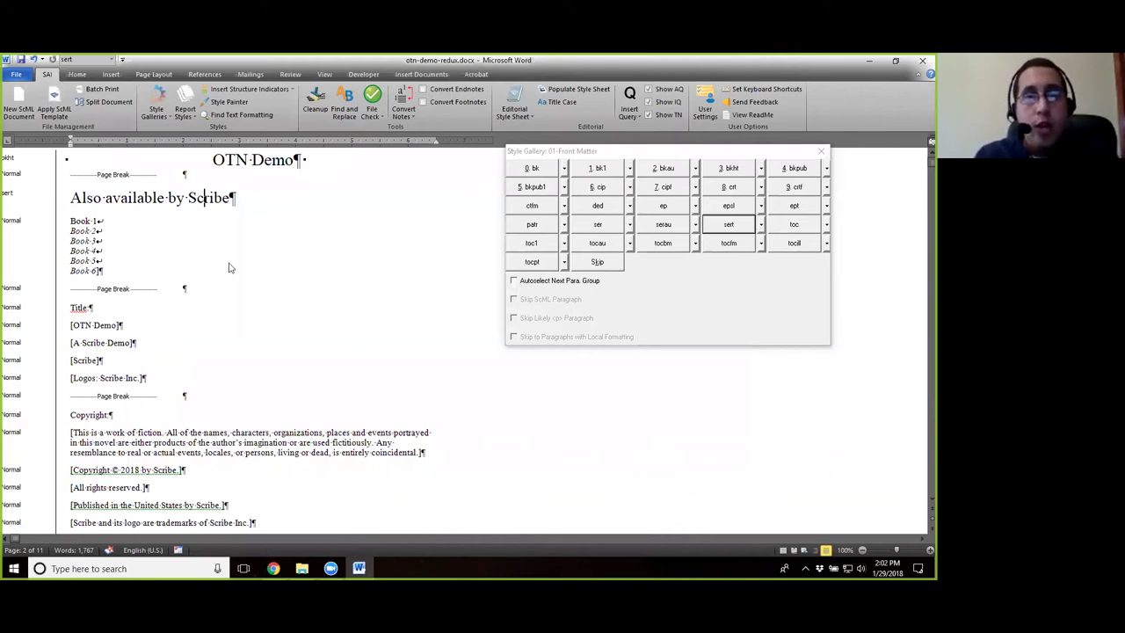
Review the remaining unstyled front matter from the title page through the copyright page, dedication and table of contents.
{"action": "left_click", "coordinate": [70, 308]}
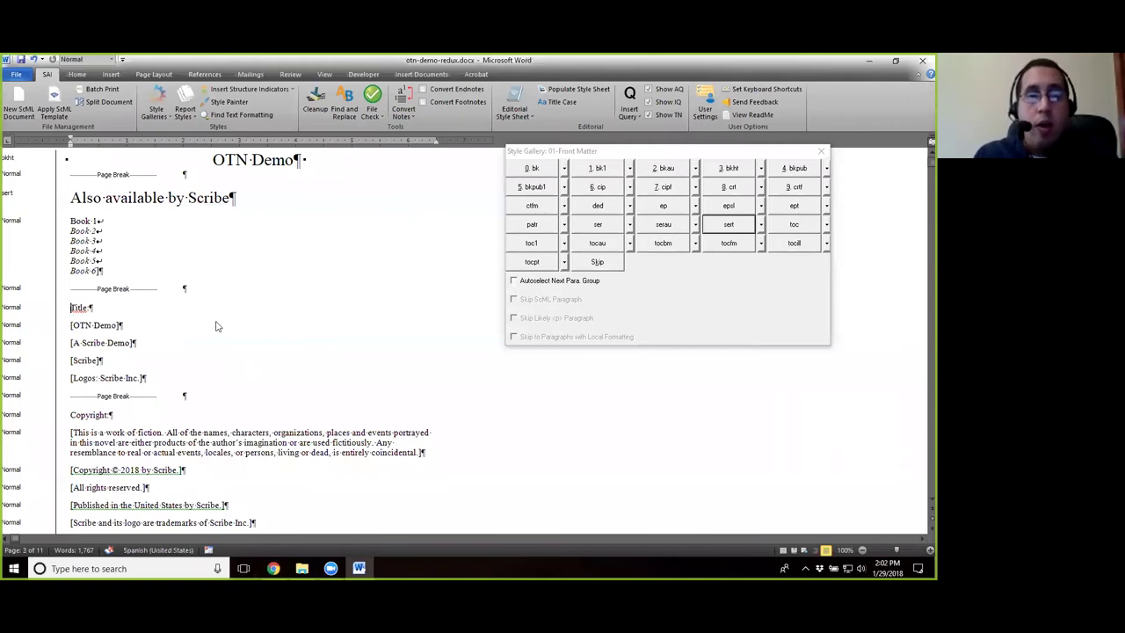
{"action": "scroll", "coordinate": [217, 326], "scroll_direction": "down", "scroll_amount": 3}
{"action": "scroll", "coordinate": [217, 326], "scroll_direction": "down", "scroll_amount": 3}
{"action": "scroll", "coordinate": [217, 326], "scroll_direction": "up", "scroll_amount": 2}
{"action": "scroll", "coordinate": [217, 326], "scroll_direction": "up", "scroll_amount": 1}
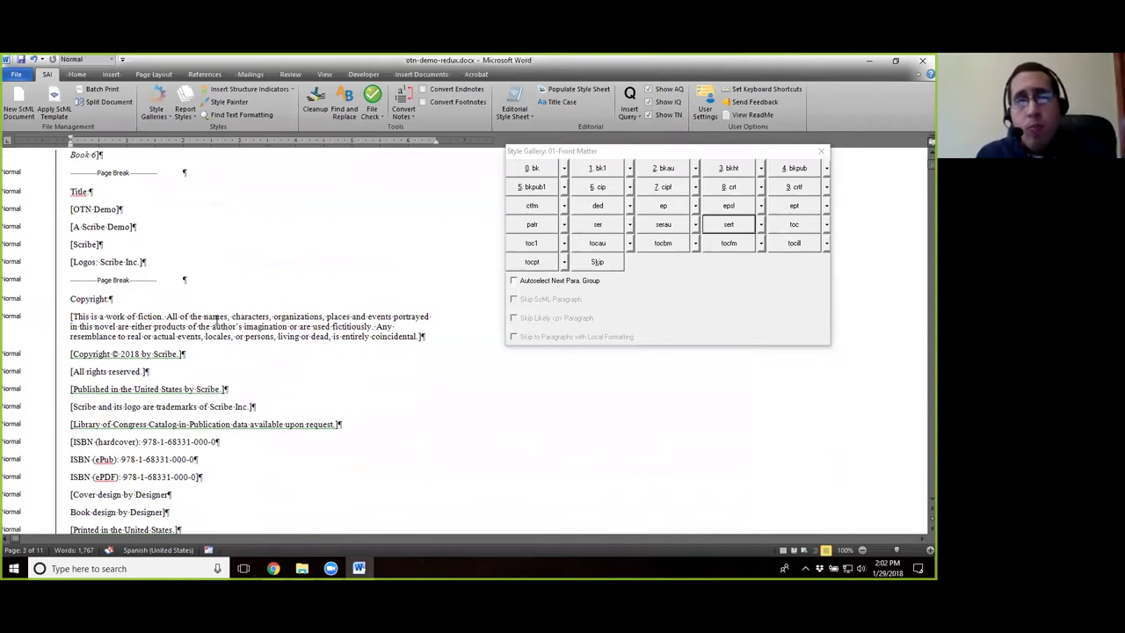
{"action": "scroll", "coordinate": [259, 441], "scroll_direction": "down", "scroll_amount": 8}
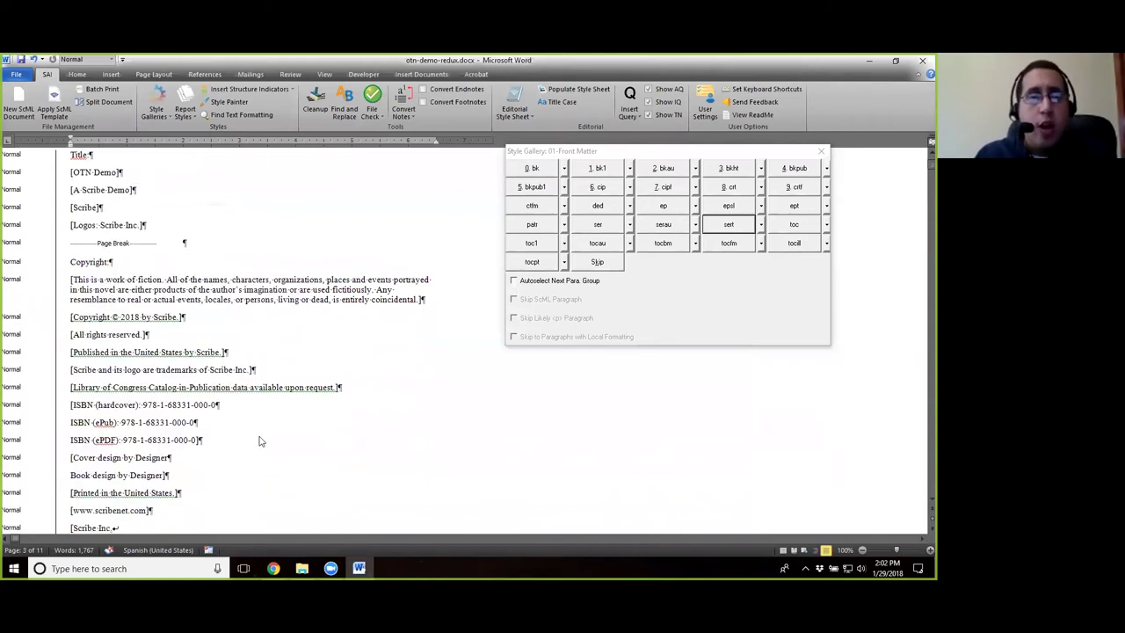
{"action": "scroll", "coordinate": [259, 441], "scroll_direction": "down", "scroll_amount": 4}
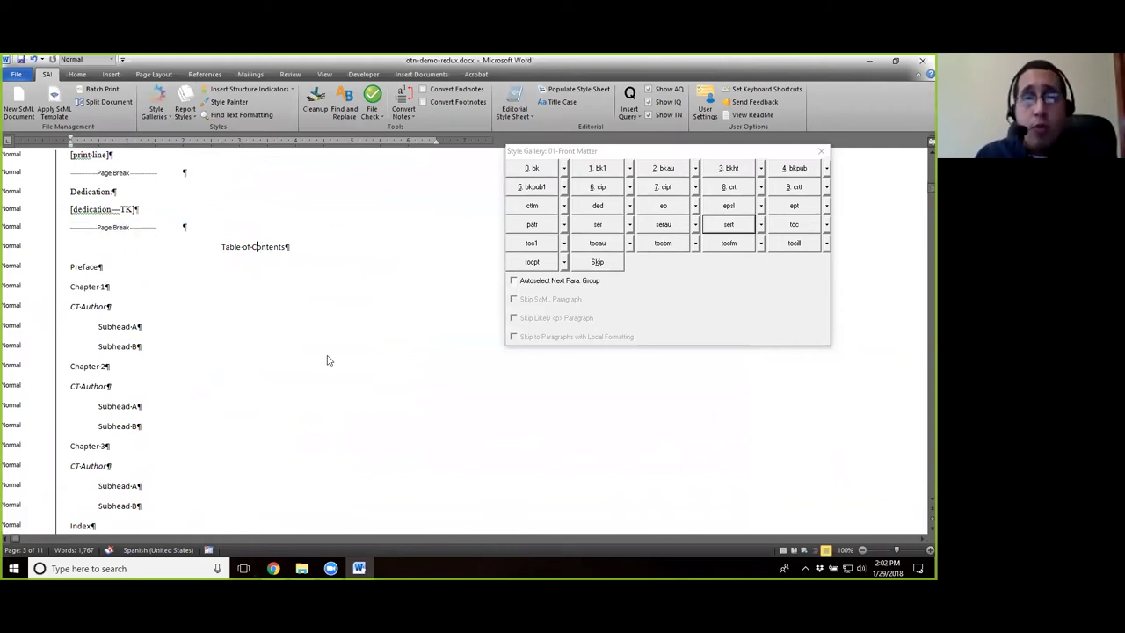
{"action": "scroll", "coordinate": [327, 360], "scroll_direction": "down", "scroll_amount": 8}
{"action": "scroll", "coordinate": [329, 360], "scroll_direction": "down", "scroll_amount": 1}
{"action": "scroll", "coordinate": [330, 362], "scroll_direction": "up", "scroll_amount": 11}
{"action": "scroll", "coordinate": [329, 363], "scroll_direction": "up", "scroll_amount": 12}
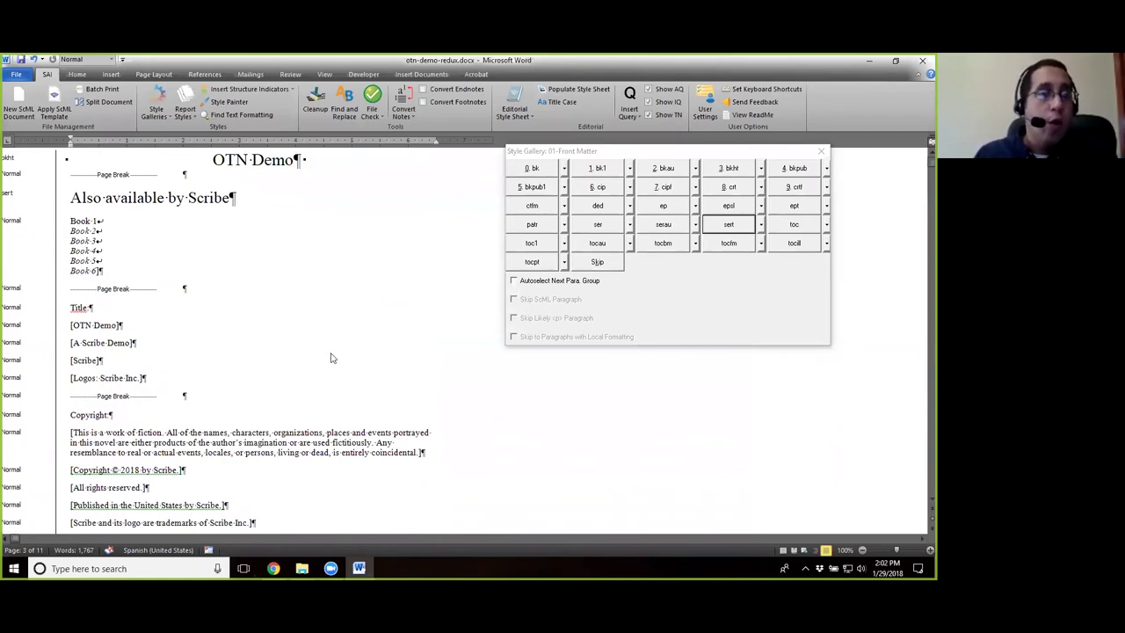
Remove the Title label and the brackets around OTN Demo on the title page, and apply the bk style to that line.
{"action": "left_click_drag", "start_coordinate": [71, 307], "coordinate": [91, 309]}
{"action": "left_click", "coordinate": [74, 308]}
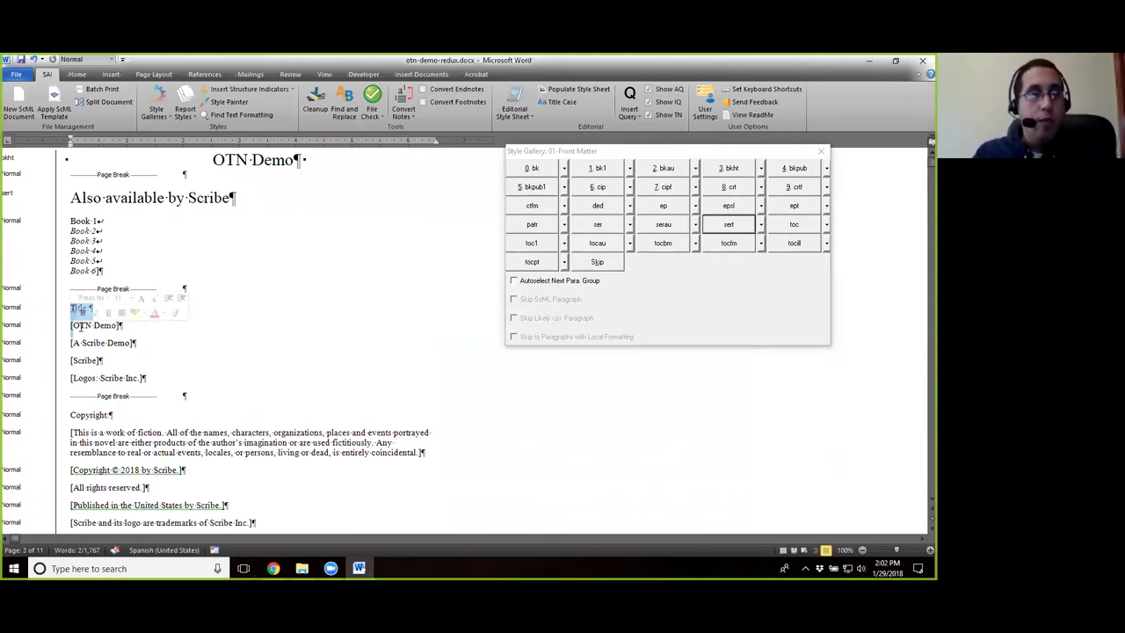
{"action": "key", "text": "Delete"}
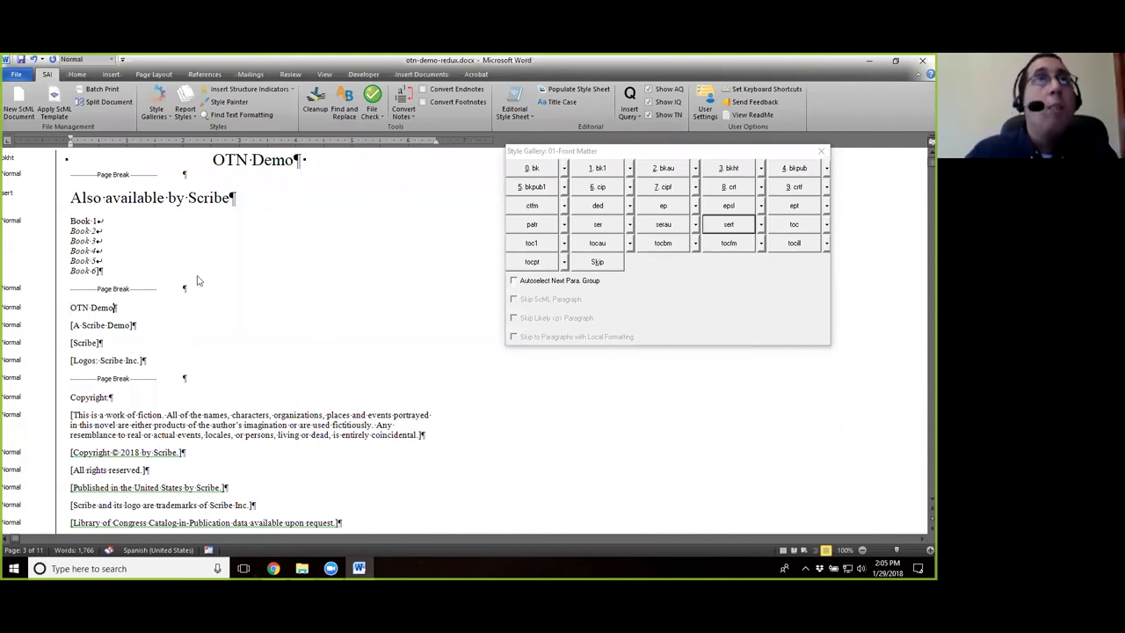
{"action": "left_click", "coordinate": [14, 312]}
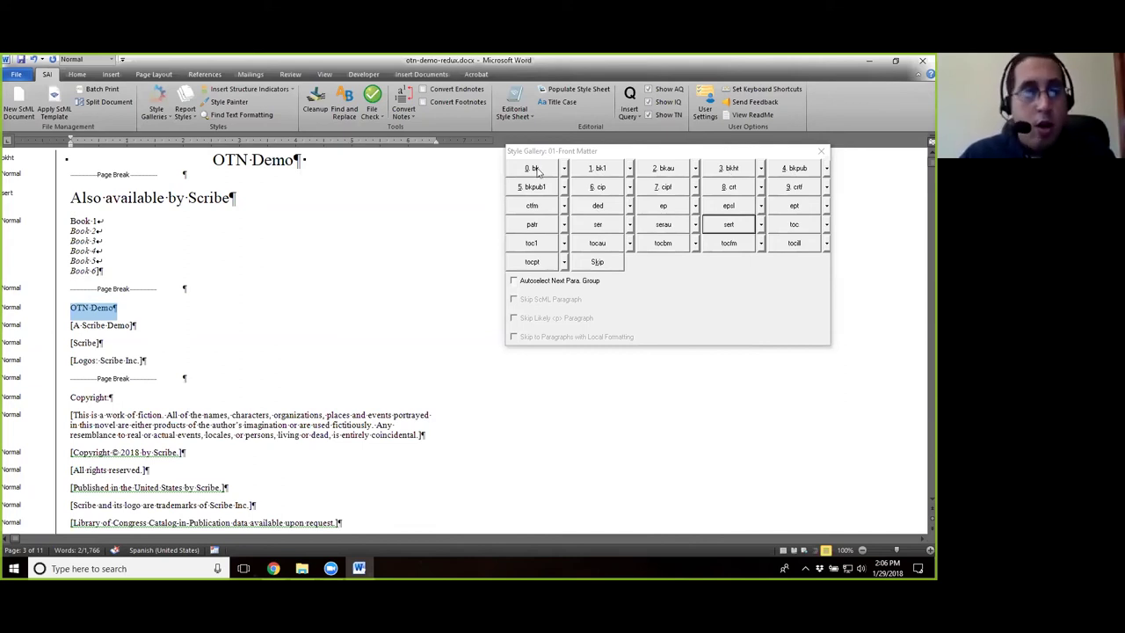
{"action": "left_click", "coordinate": [532, 168]}
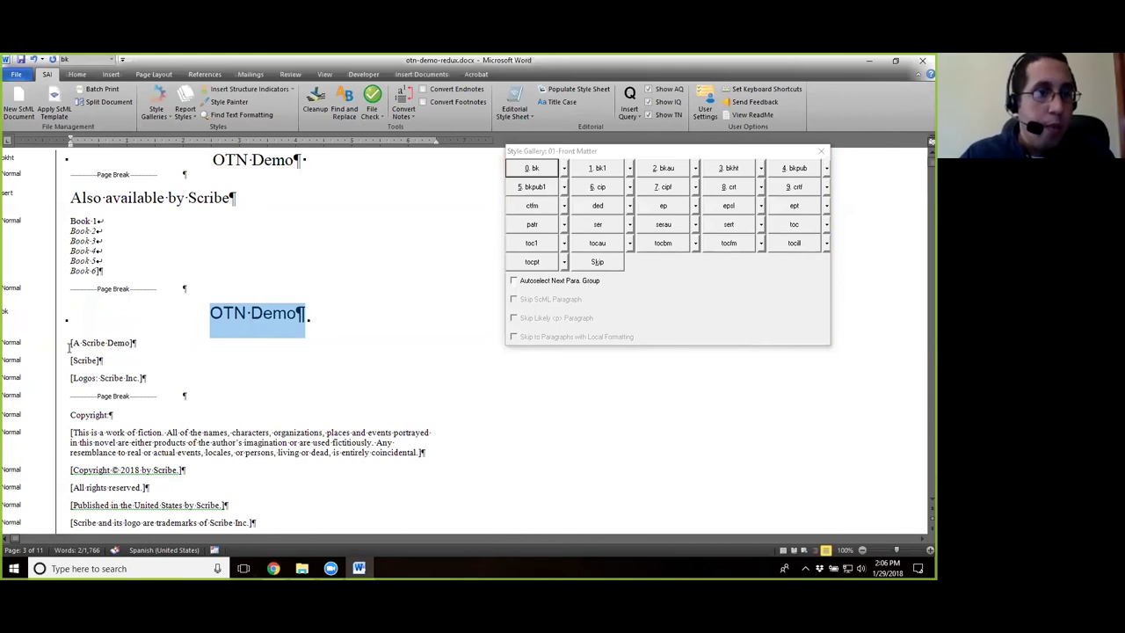
Remove the square brackets around A Scribe Demo on the title page.
{"action": "left_click", "coordinate": [69, 344]}
{"action": "key", "text": "Delete"}
{"action": "left_click", "coordinate": [79, 345]}
{"action": "key", "text": "Right"}
{"action": "key", "text": "Right"}
{"action": "key", "text": "Right"}
{"action": "key", "text": "Right"}
{"action": "key", "text": "Right"}
{"action": "key", "text": "Right"}
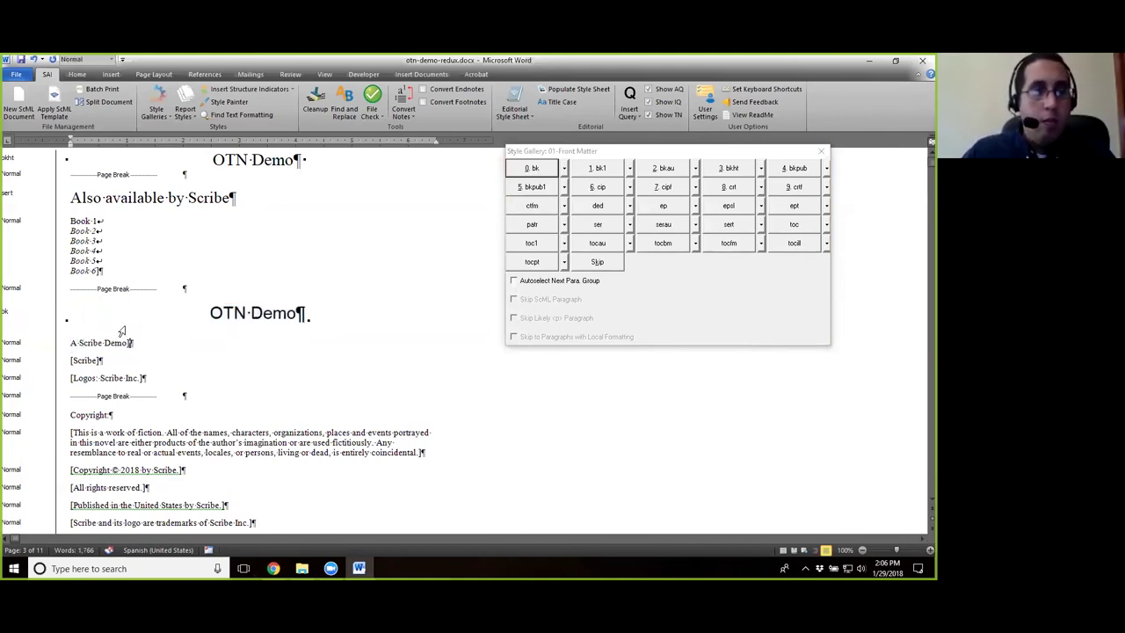
{"action": "key", "text": "Delete"}
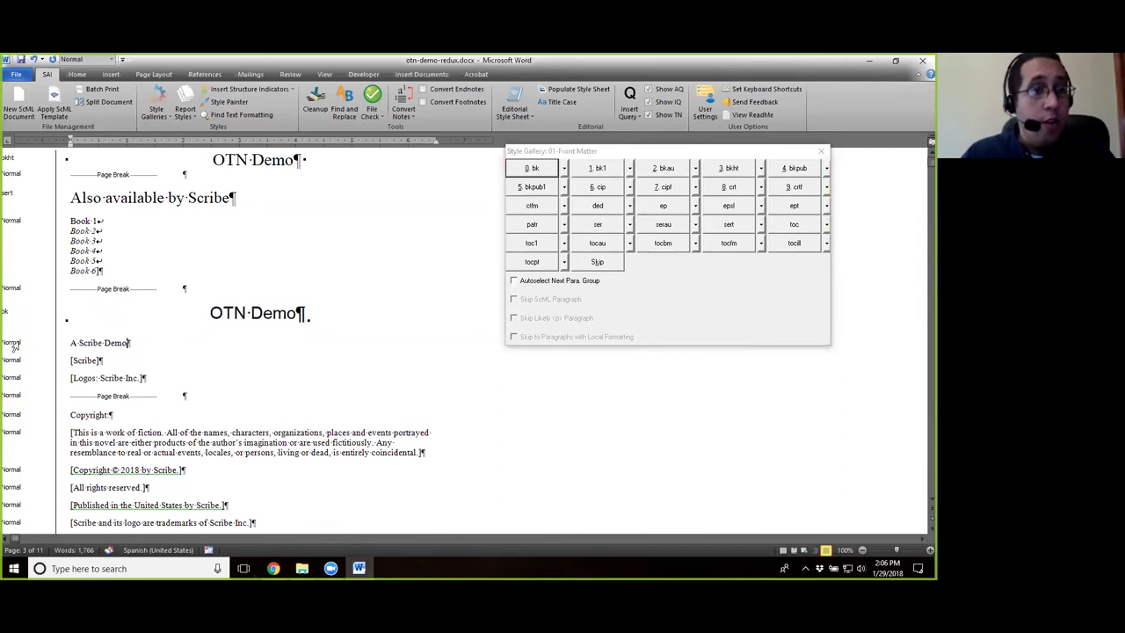